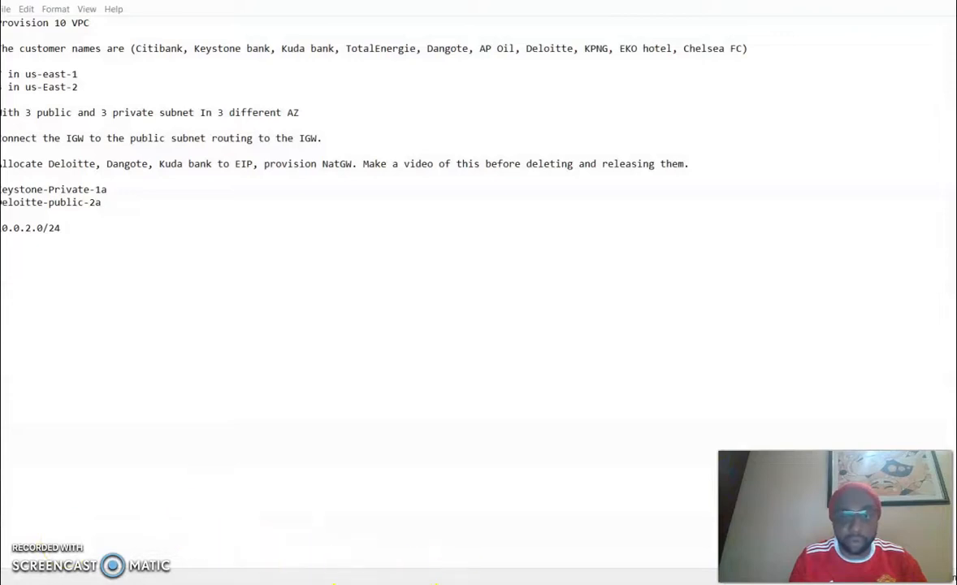
# Step: Switch to the AWS VPC console for Ohio (us-east-2) and review its list of VPCs and the selected region
pyautogui.moveTo(437, 579)
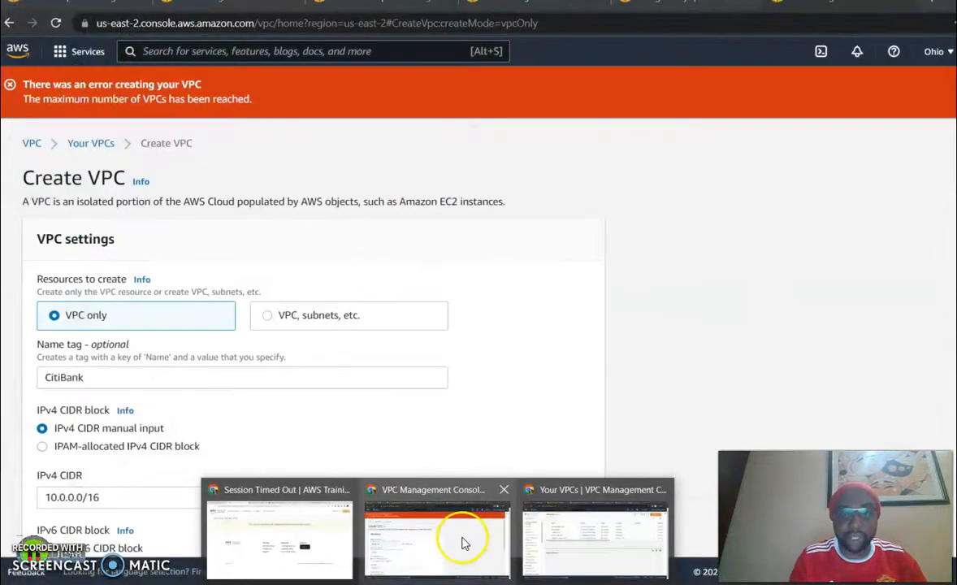
pyautogui.click(455, 541)
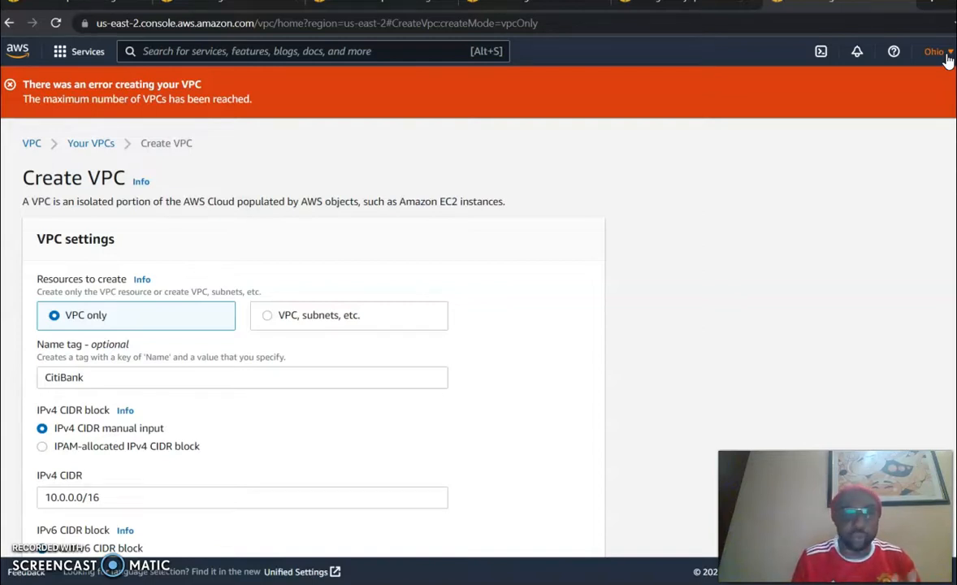
pyautogui.click(121, 10)
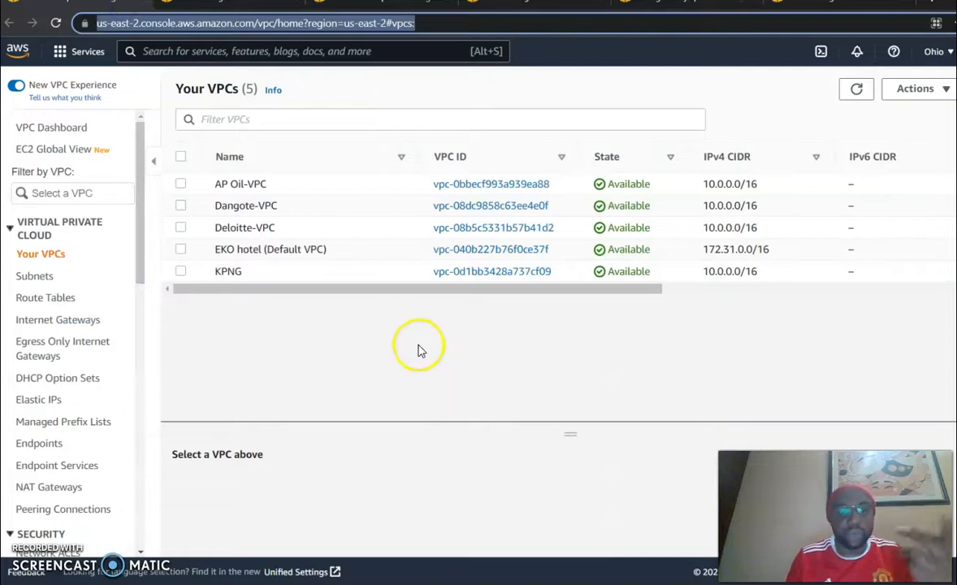
pyautogui.click(934, 51)
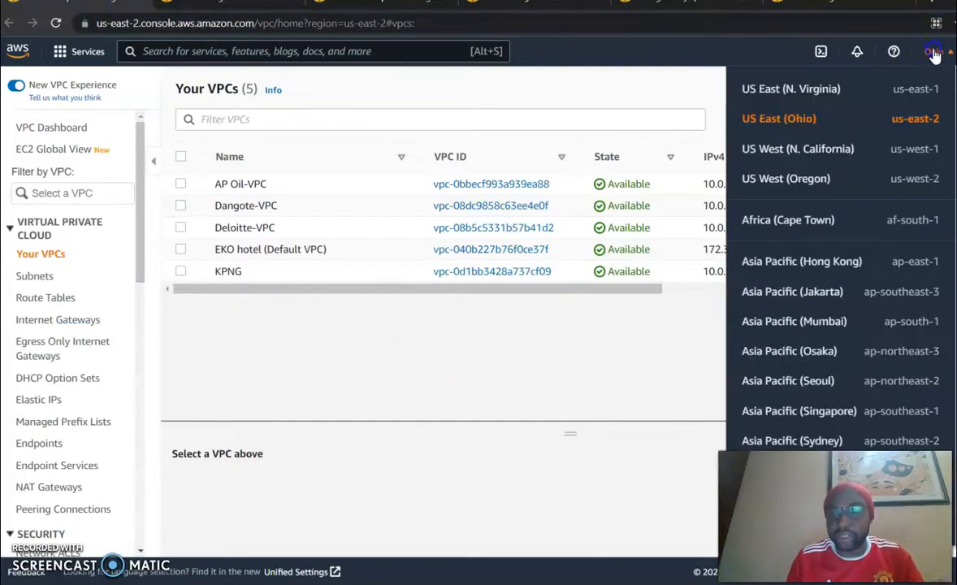
pyautogui.click(932, 53)
# Step: Switch to the N. Virginia (us-east-1) console window and check its VPC list and selected region
pyautogui.moveTo(439, 580)
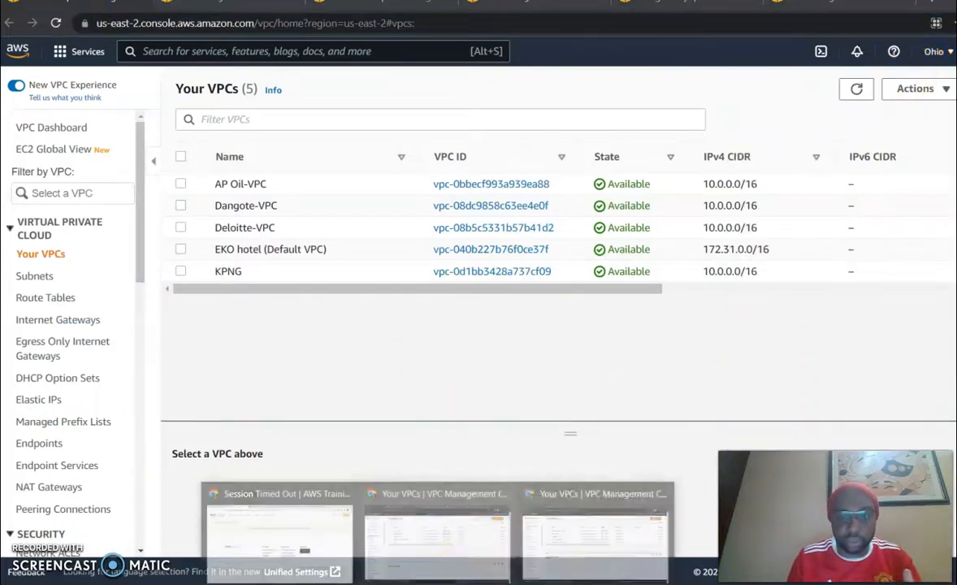
pyautogui.click(567, 534)
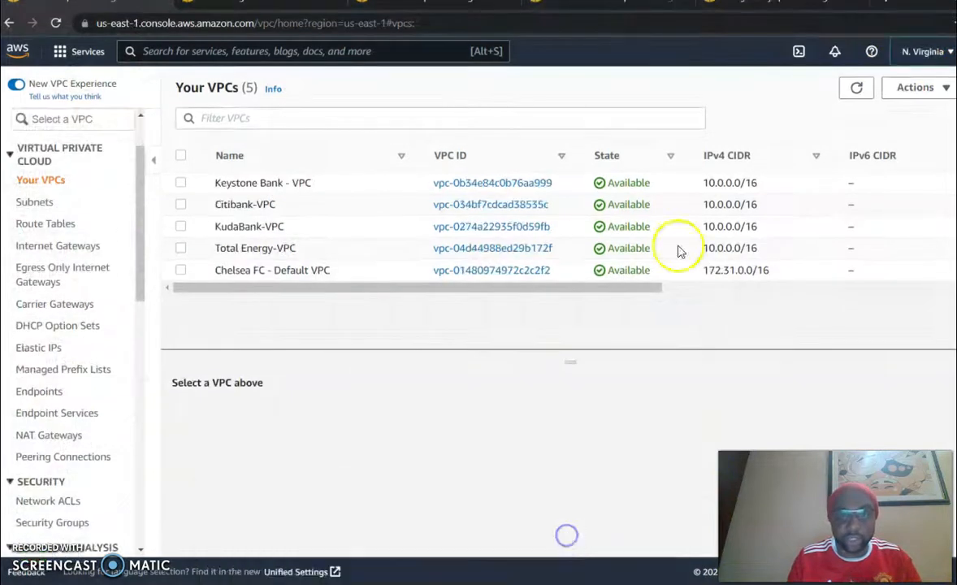
pyautogui.click(924, 52)
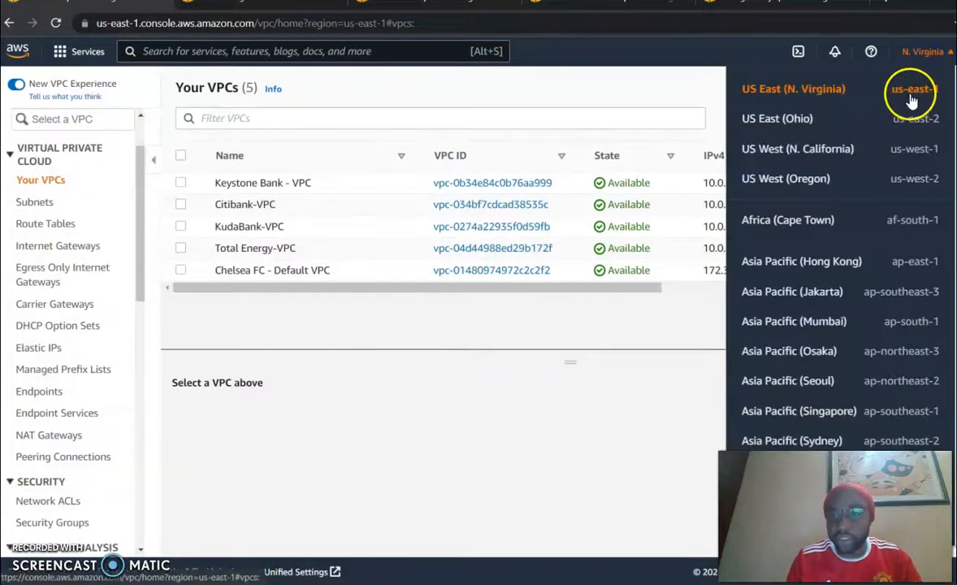
pyautogui.click(627, 89)
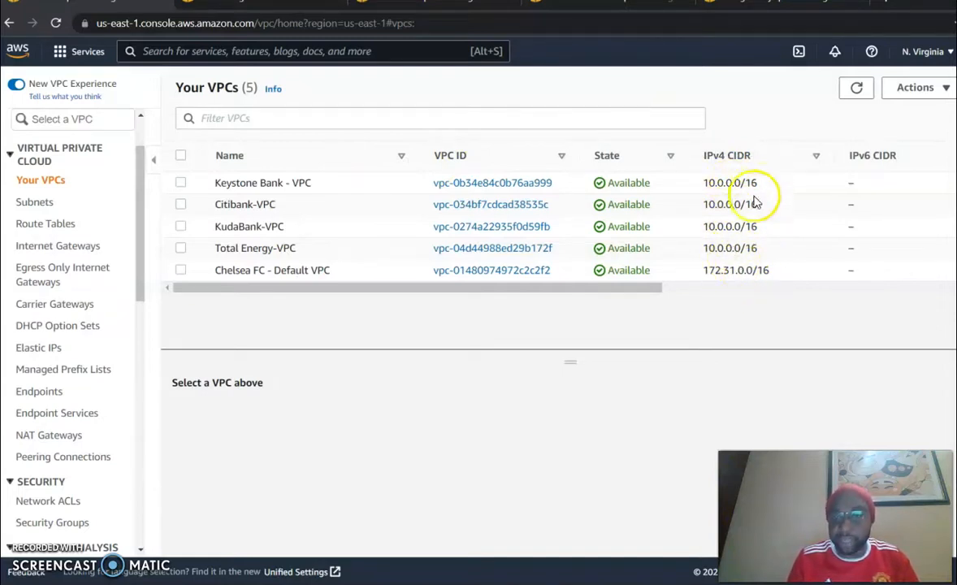
# Step: Select the Chelsea FC default VPC and inspect its IPv4 CIDR and remaining columns across the VPC table
pyautogui.tripleClick(706, 270)
pyautogui.click(714, 289)
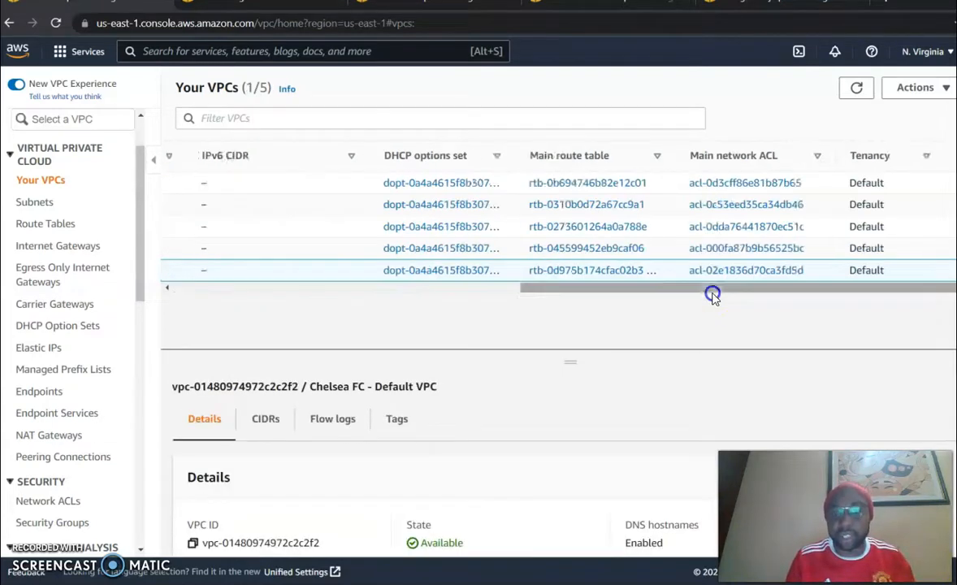
pyautogui.moveTo(717, 290); pyautogui.dragTo(252, 295)
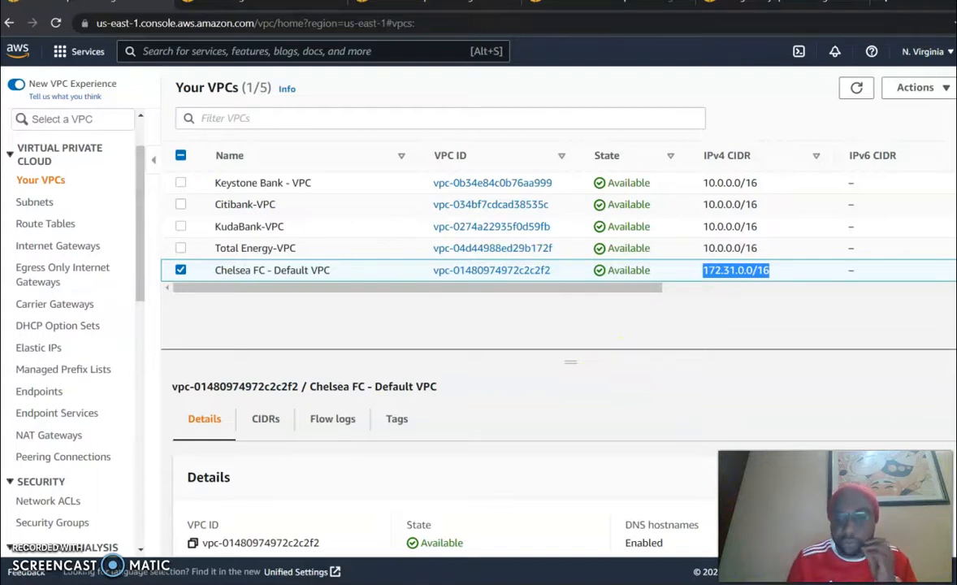
# Step: Review the VPC creation process notes in WordPad and the ten-VPC project requirements in Notepad
pyautogui.hotkey('alt', 'Tab')
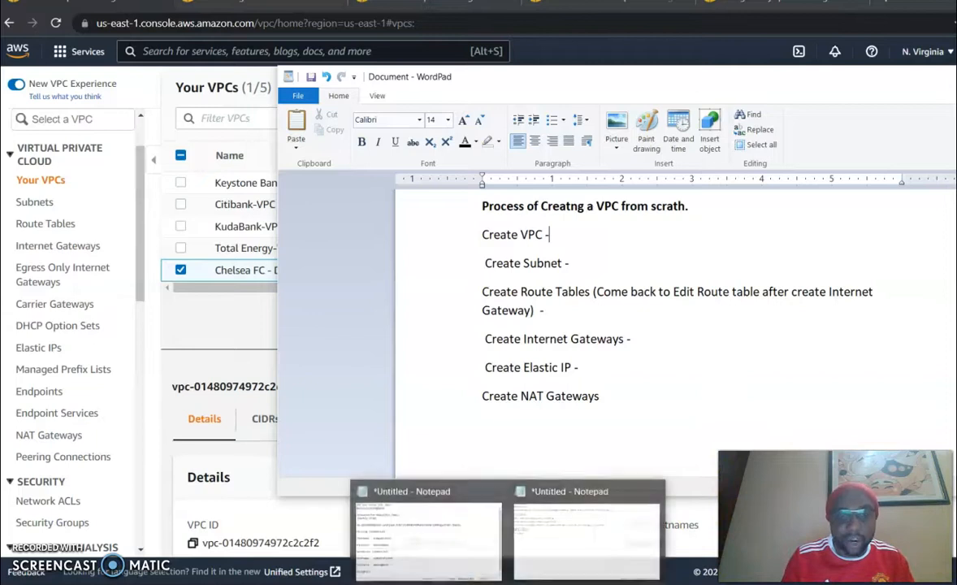
pyautogui.click(527, 574)
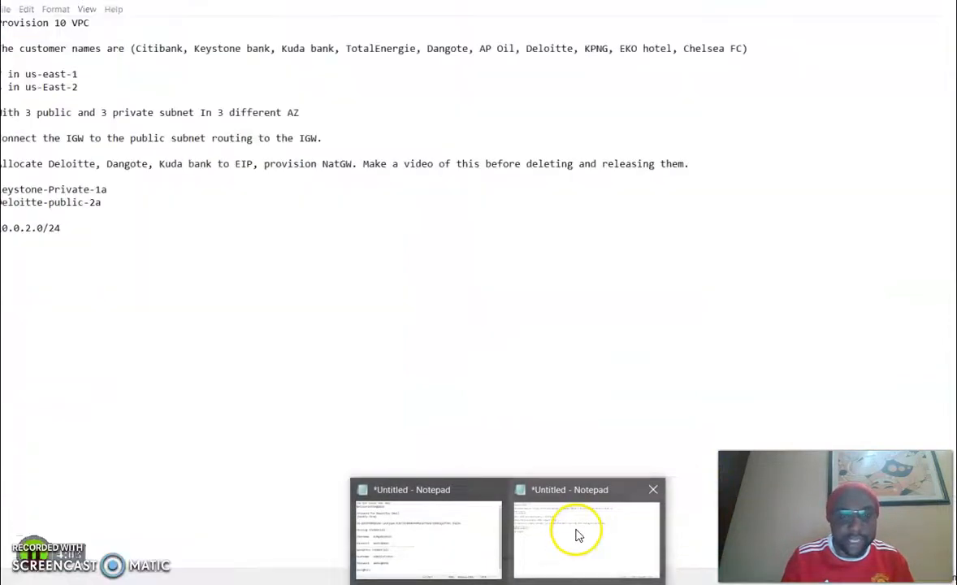
pyautogui.click(577, 534)
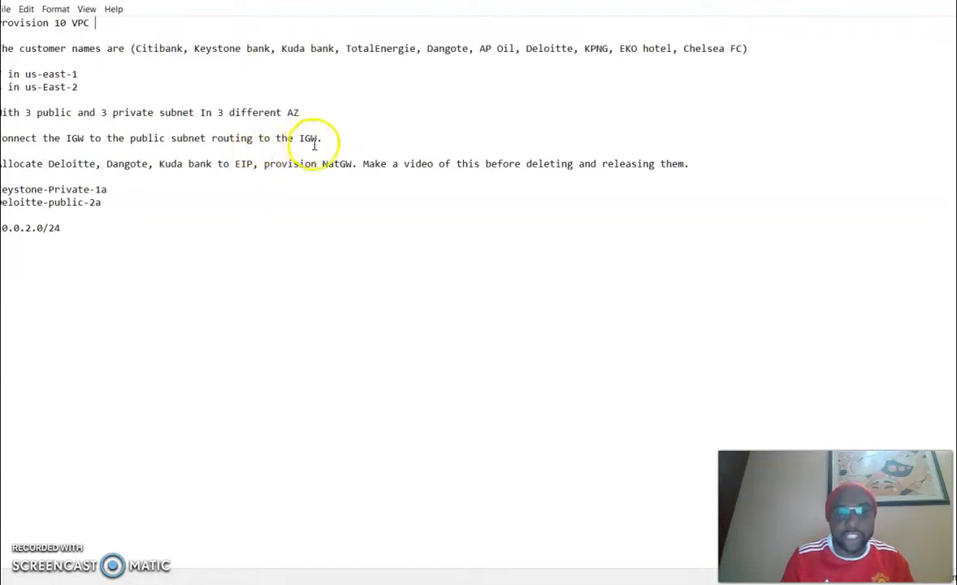
# Step: Return to the us-east-1 VPC console window in the browser and confirm the selected region
pyautogui.moveTo(438, 573)
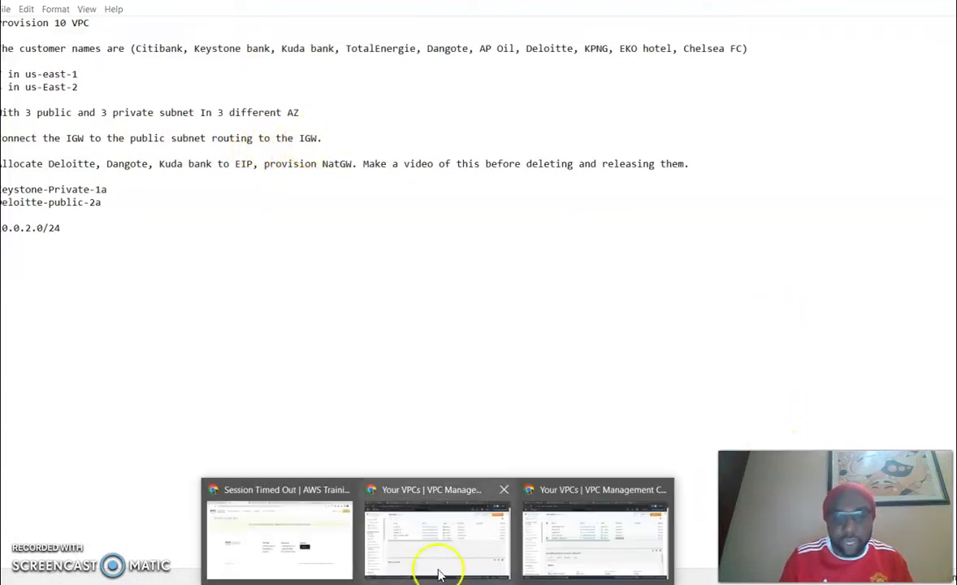
pyautogui.moveTo(432, 550)
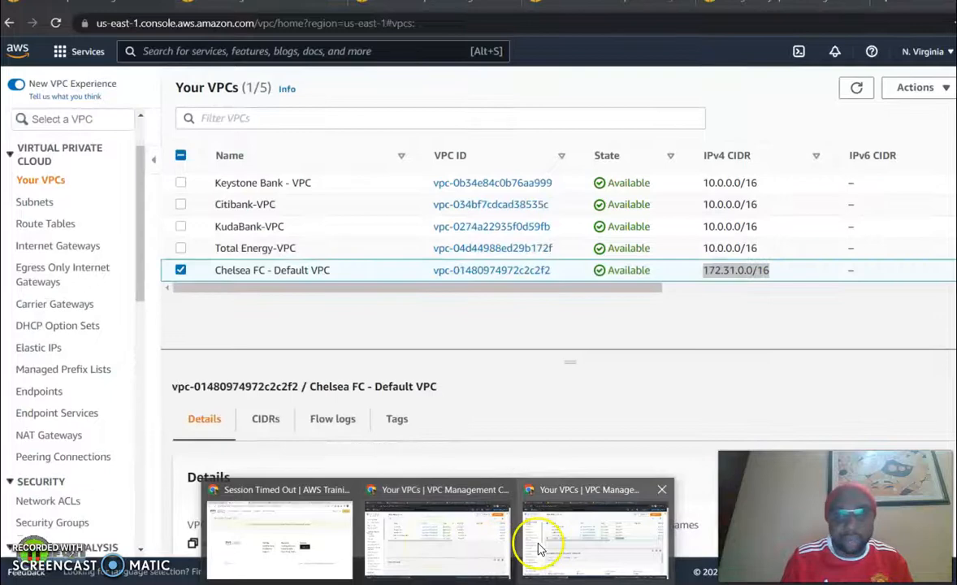
pyautogui.click(500, 555)
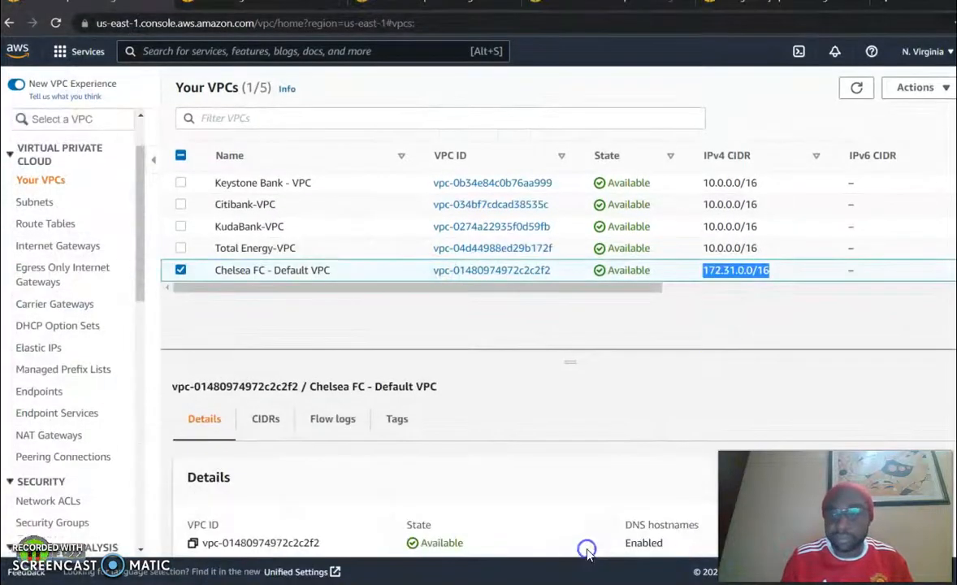
pyautogui.click(933, 54)
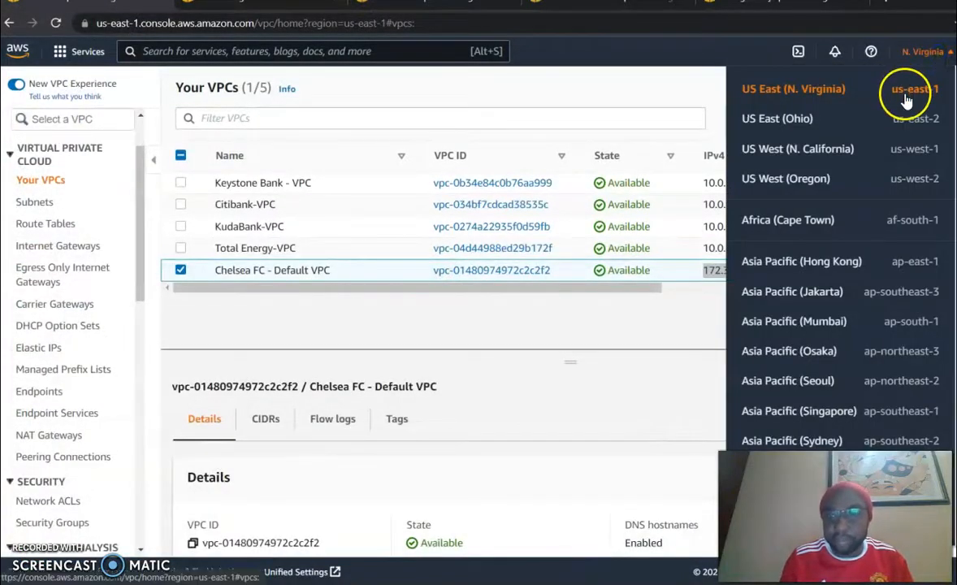
pyautogui.click(686, 88)
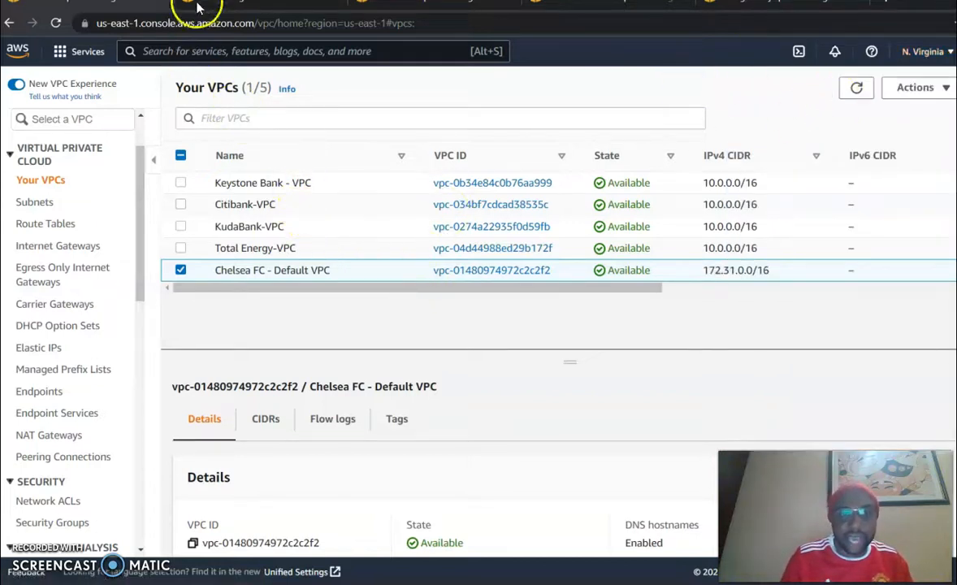
# Step: Examine the us-east-1 subnets for each customer, including their names, CIDR blocks and availability zones
pyautogui.click(222, 10)
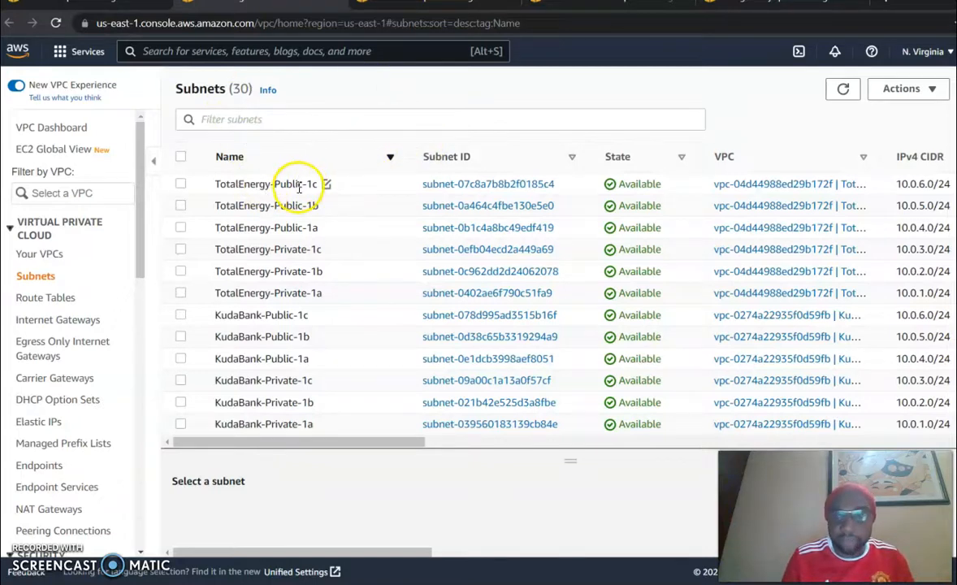
pyautogui.moveTo(385, 445); pyautogui.dragTo(590, 453)
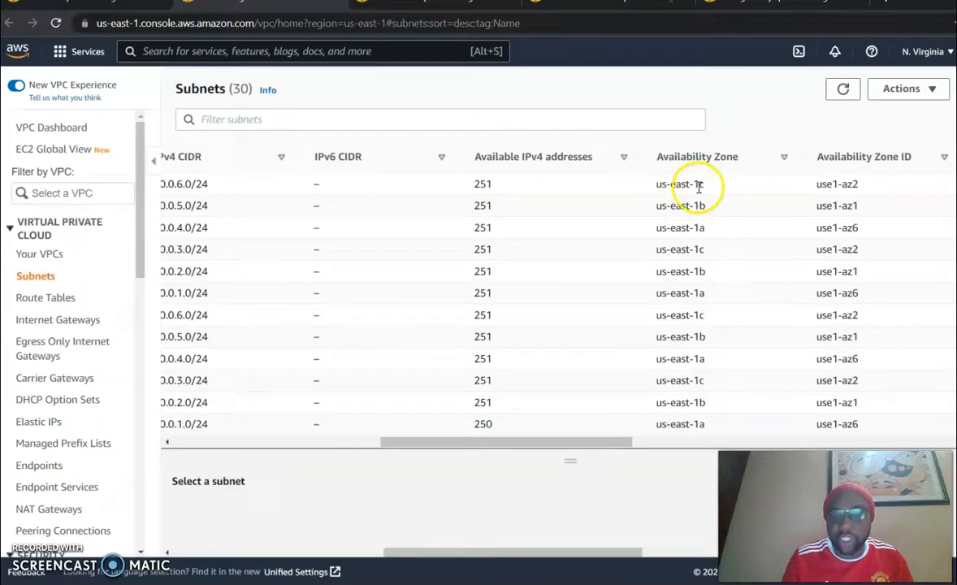
pyautogui.moveTo(581, 443); pyautogui.dragTo(270, 395)
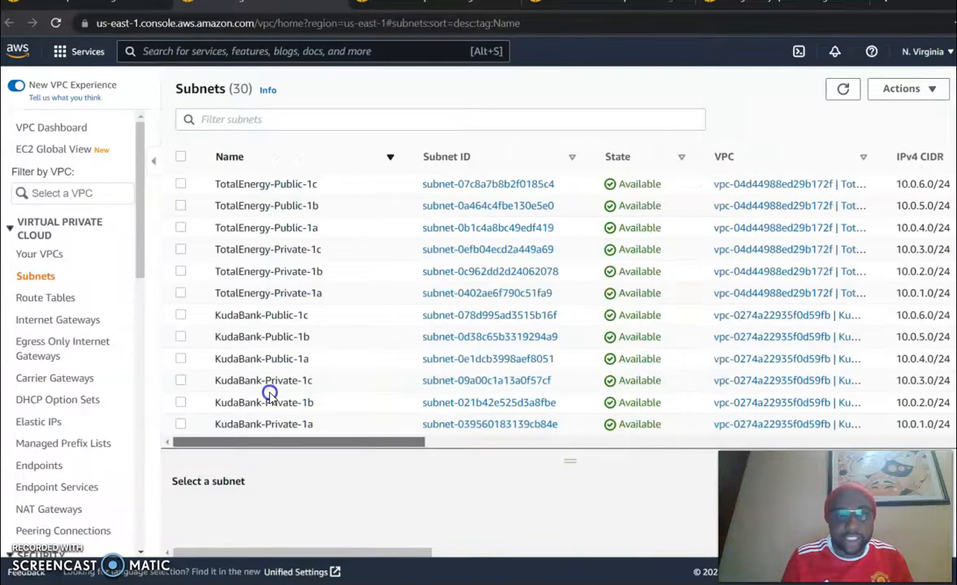
pyautogui.moveTo(407, 443); pyautogui.dragTo(338, 424)
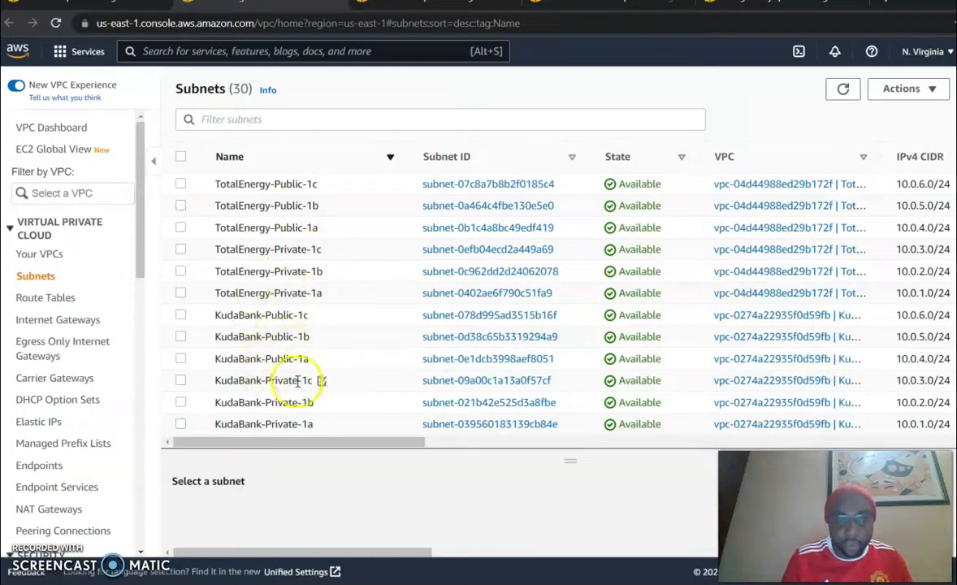
pyautogui.scroll(-1, 687, 301)
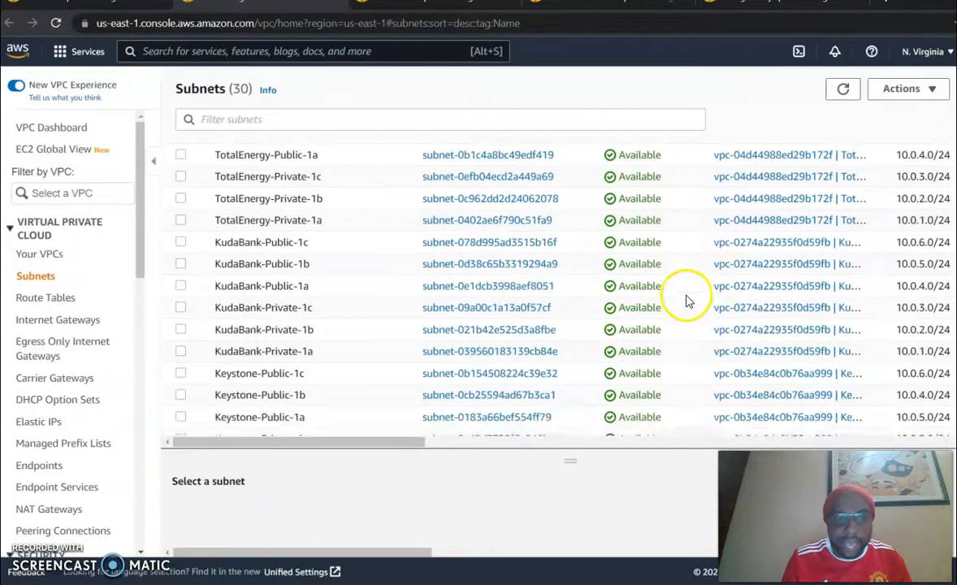
pyautogui.scroll(-2, 325, 357)
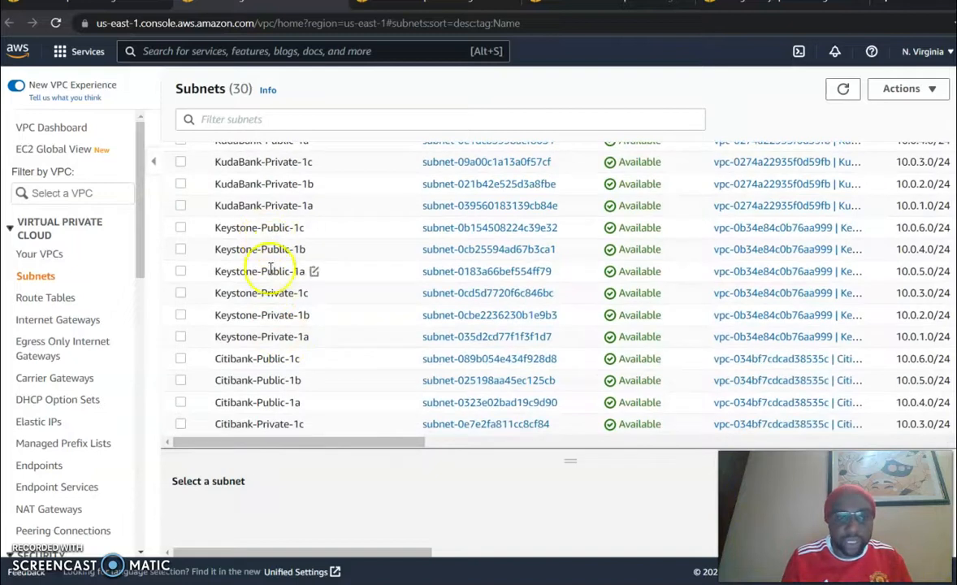
pyautogui.scroll(-3, 281, 321)
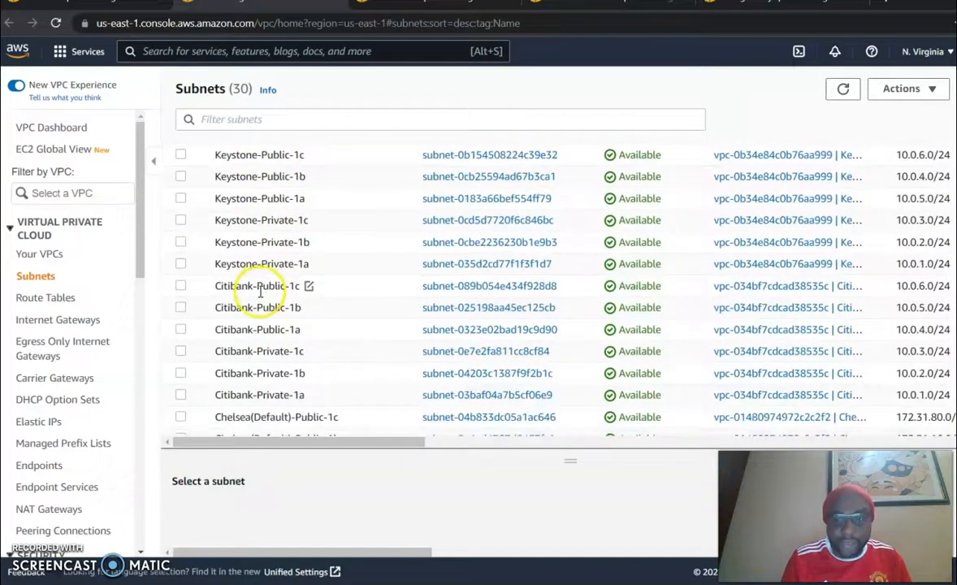
pyautogui.scroll(-5, 248, 337)
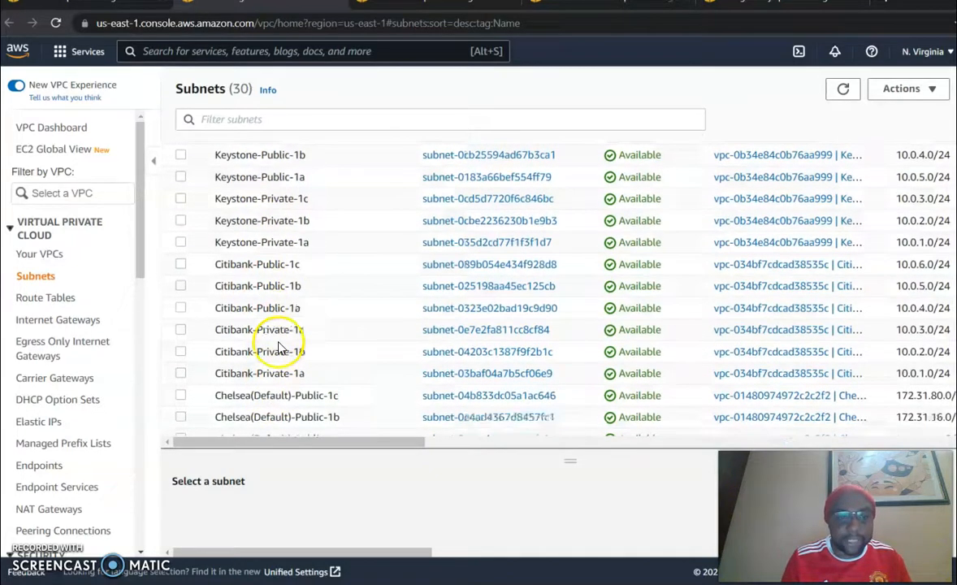
pyautogui.scroll(8, 272, 357)
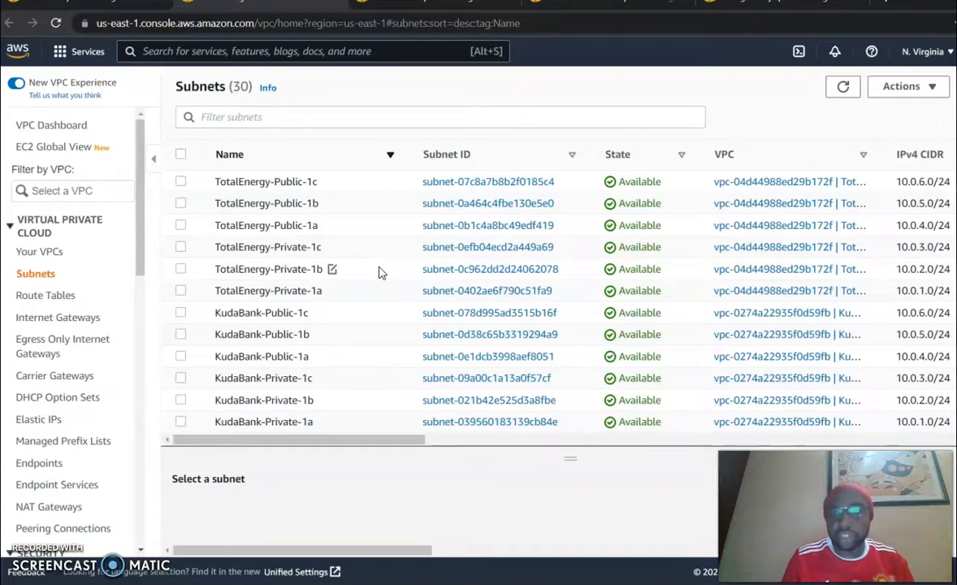
# Step: Look at the NAT gateways in us-east-1 and return to the subnet list to browse its entries again
pyautogui.click(715, 10)
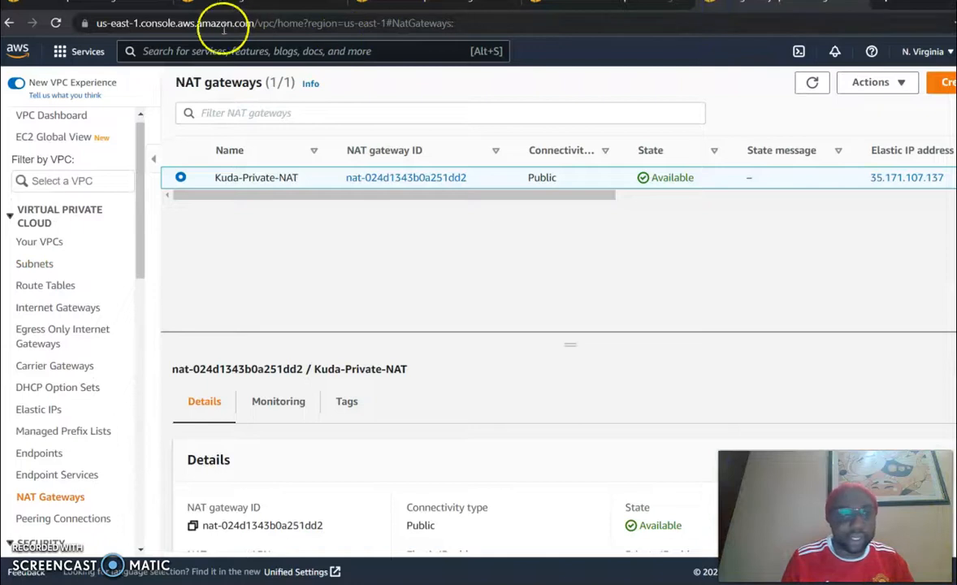
pyautogui.click(256, 6)
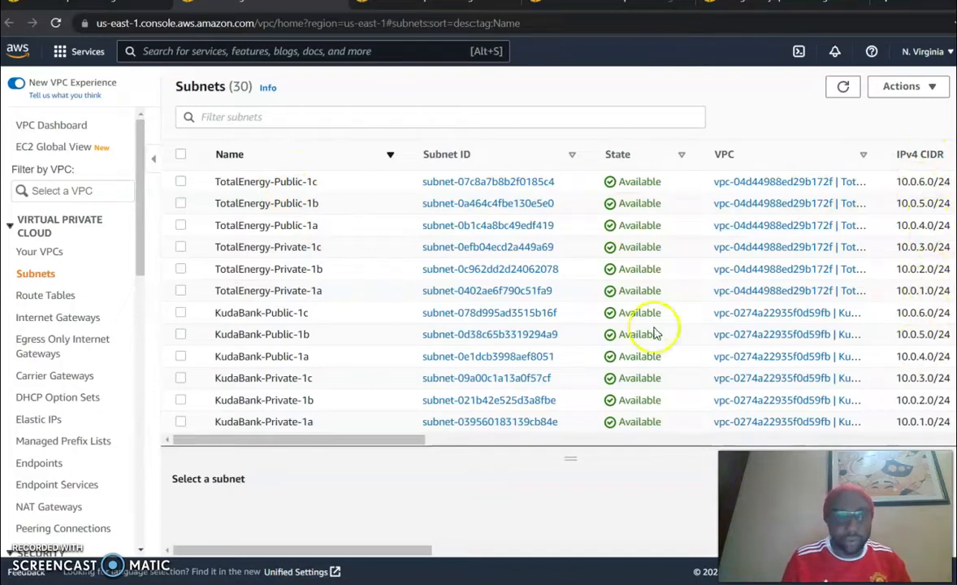
pyautogui.scroll(-1, 262, 221)
pyautogui.scroll(-5, 261, 221)
pyautogui.scroll(5, 259, 226)
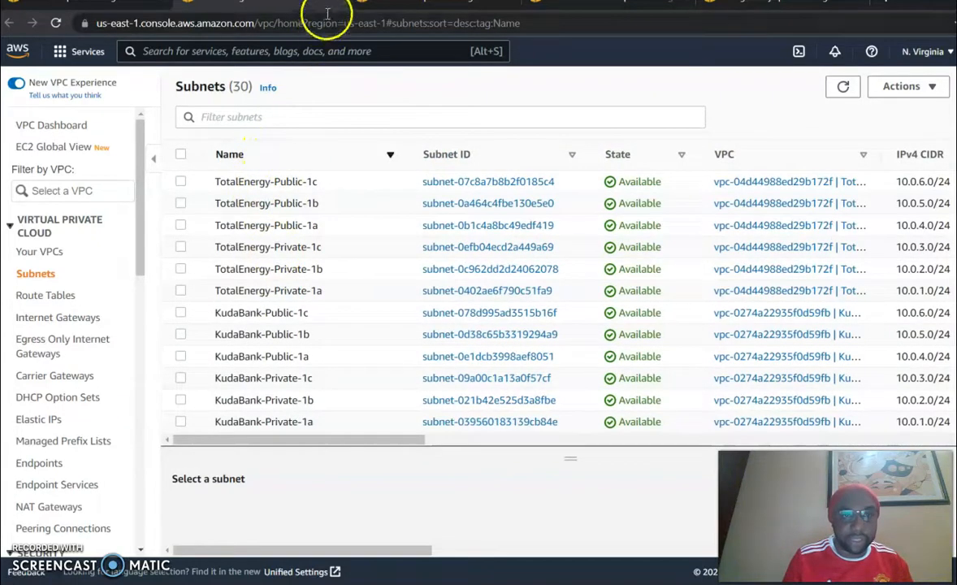
# Step: View the us-east-1 route tables, open the form for creating a route table, and inspect its name field and VPC choices
pyautogui.click(410, 10)
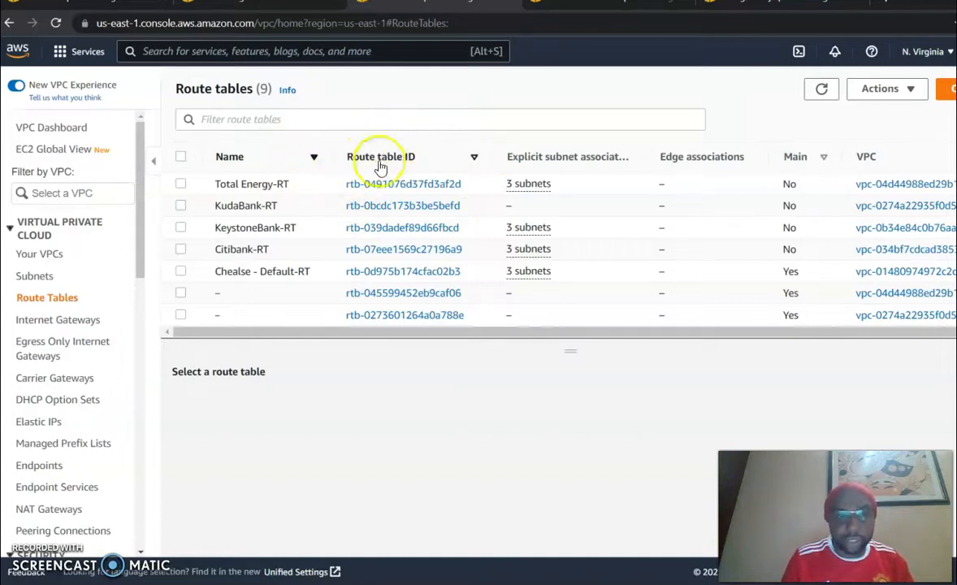
pyautogui.click(947, 89)
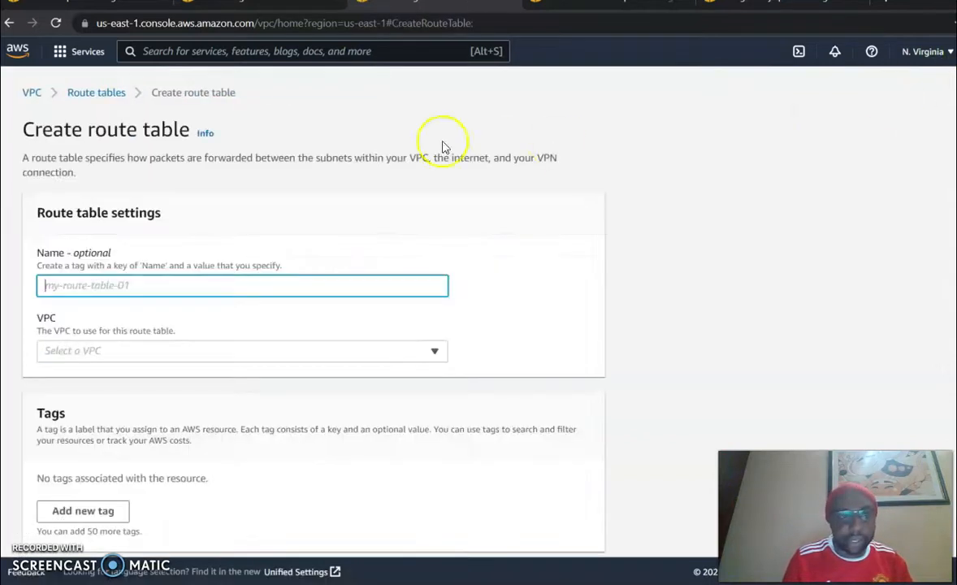
pyautogui.click(141, 286)
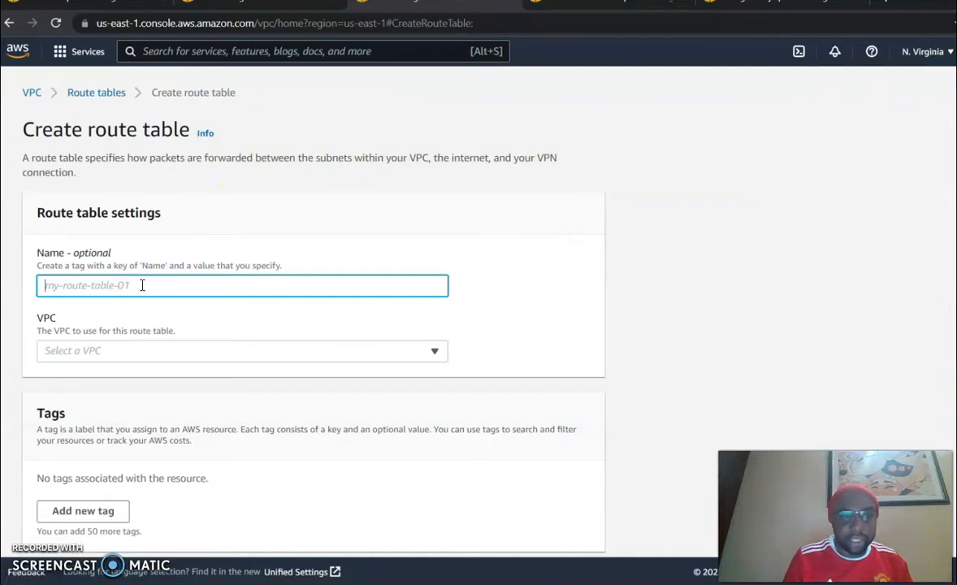
pyautogui.click(152, 351)
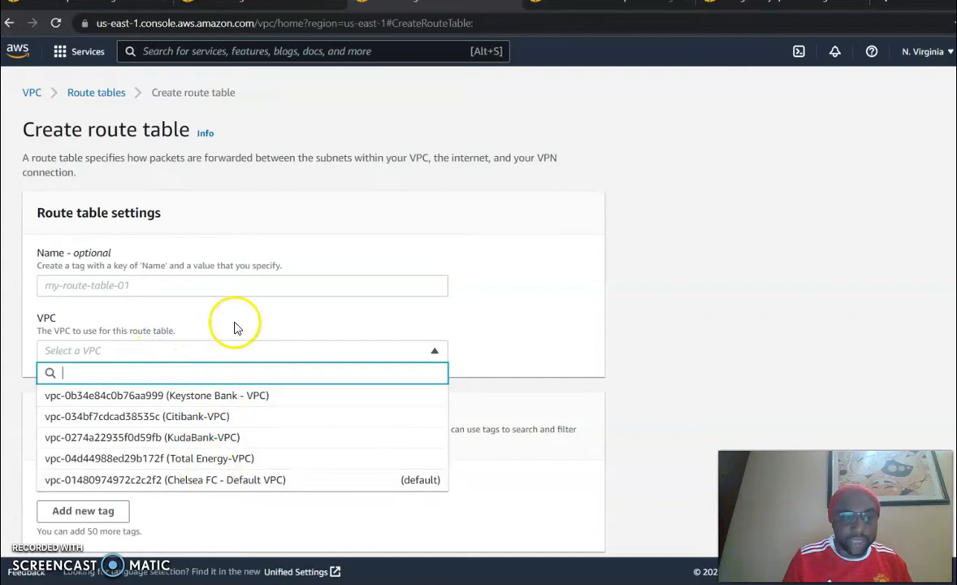
pyautogui.click(248, 237)
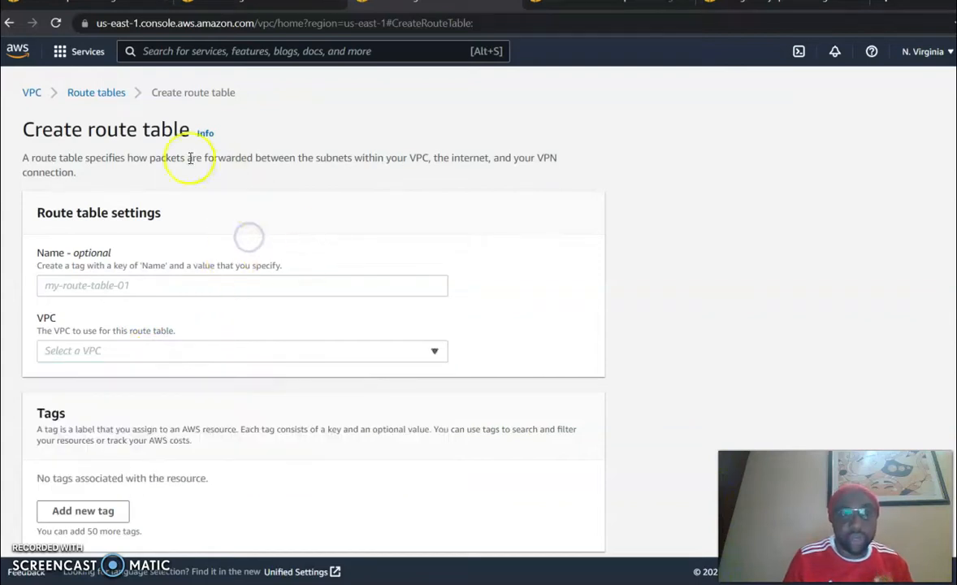
# Step: Return to the us-east-1 route table list and sort it by name in descending order
pyautogui.click(96, 93)
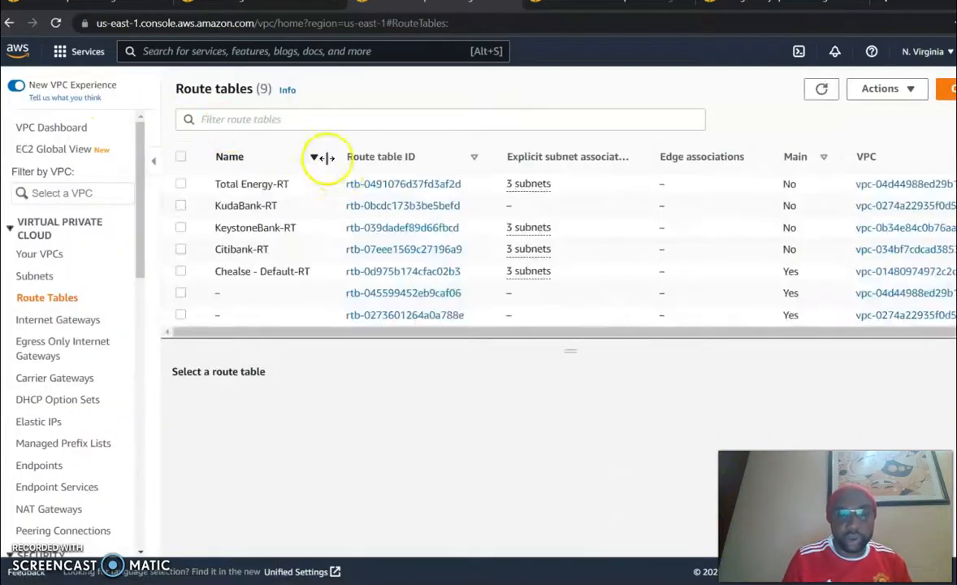
pyautogui.click(233, 158)
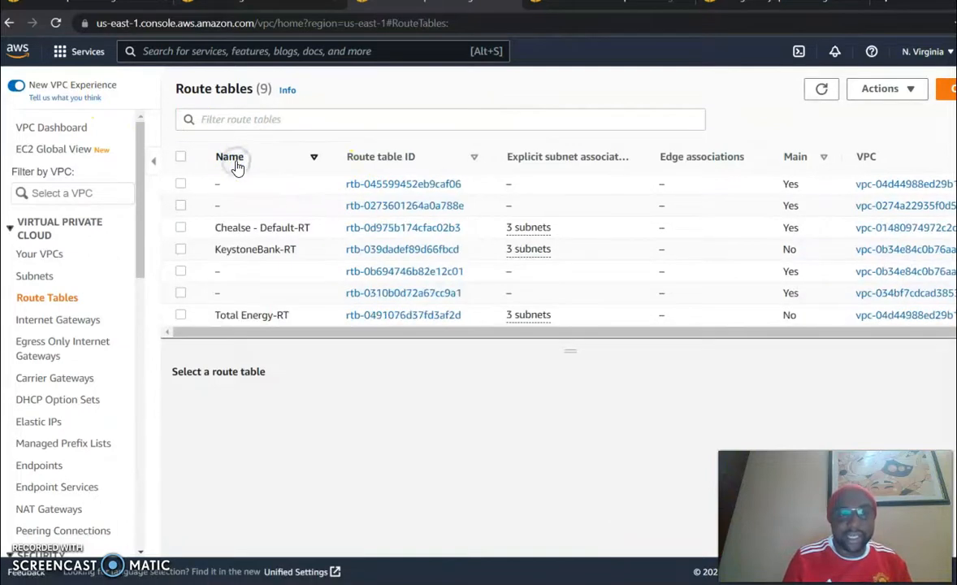
pyautogui.click(236, 161)
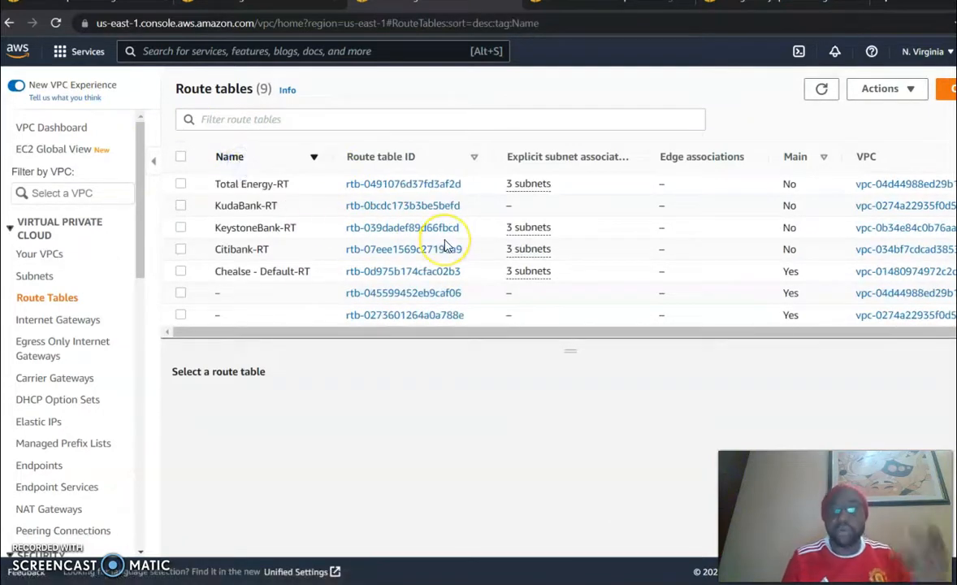
pyautogui.click(512, 10)
pyautogui.click(581, 9)
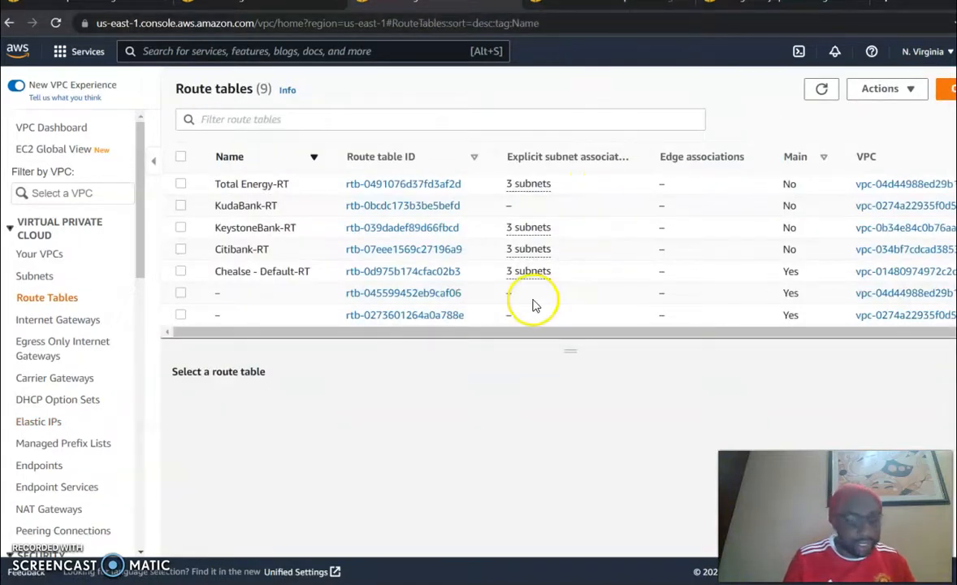
# Step: Open the internet gateway list in a separate browser tab and switch to it
pyautogui.rightClick(81, 321)
pyautogui.click(92, 325)
pyautogui.click(525, 9)
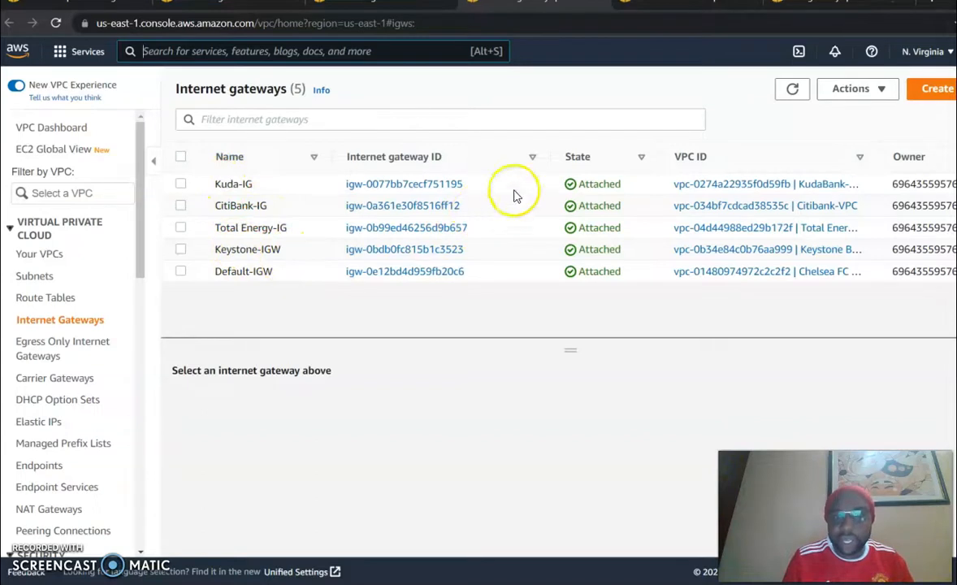
# Step: Try to create an internet gateway named Sample-IG, and return to the internet gateway list
pyautogui.click(929, 99)
pyautogui.click(162, 281)
pyautogui.write('Sample-I')
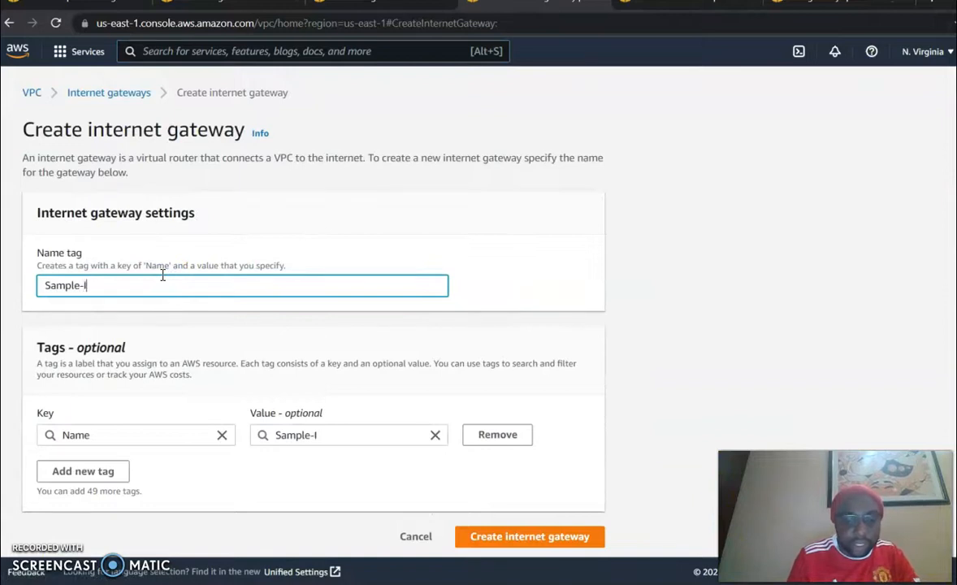
pyautogui.click(499, 536)
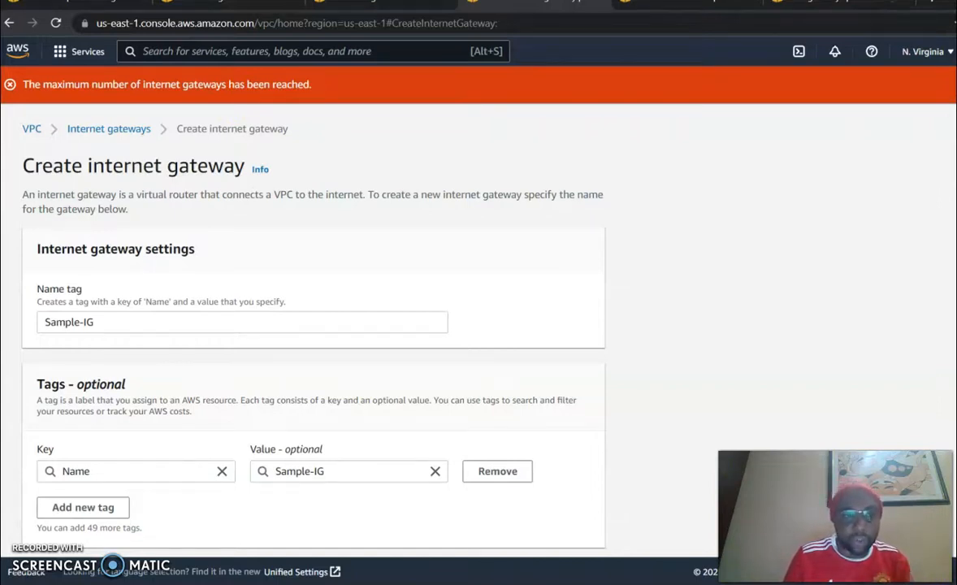
pyautogui.click(955, 84)
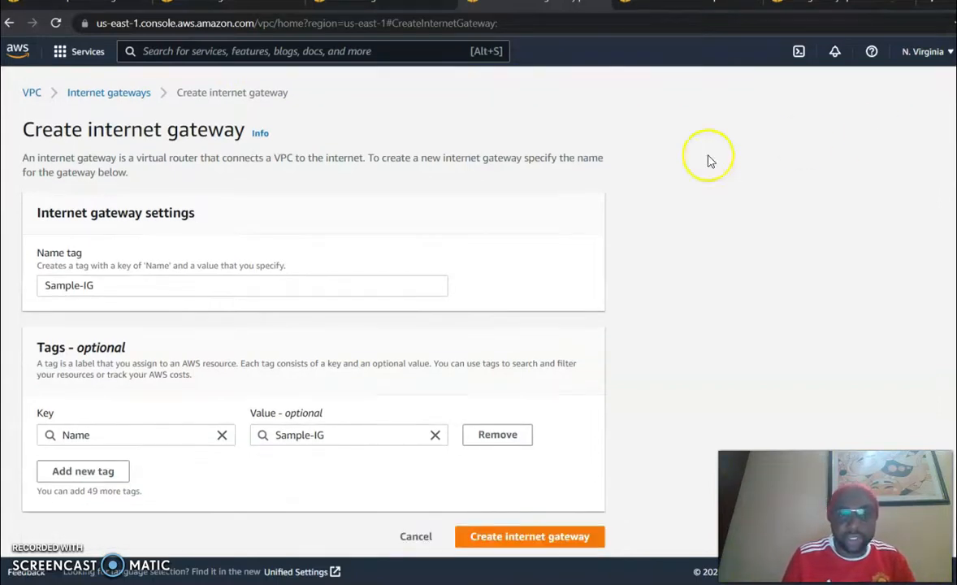
pyautogui.click(122, 94)
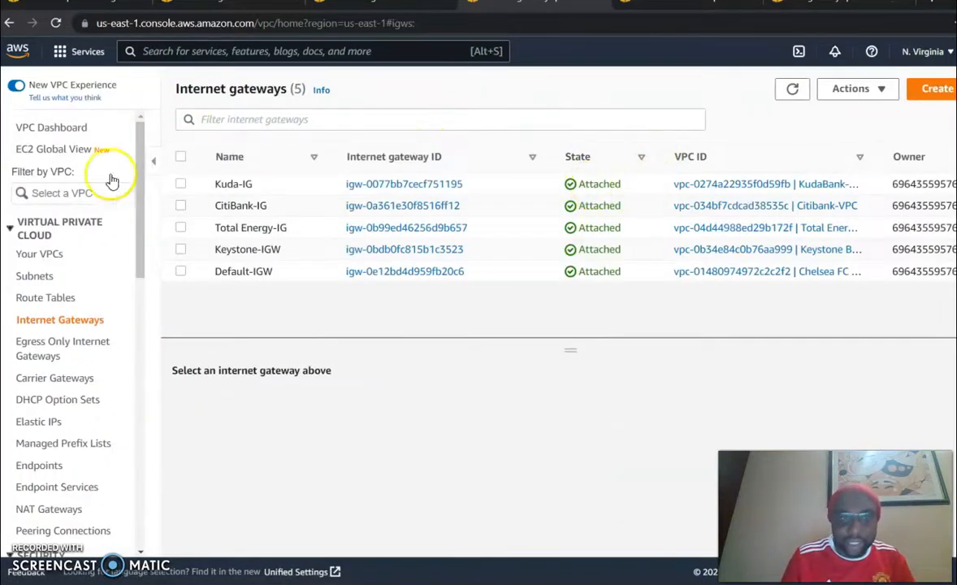
# Step: Inspect the attach and detach actions available for Kuda-IG, and widen the VPC ID column to read the attached VPC names
pyautogui.click(181, 184)
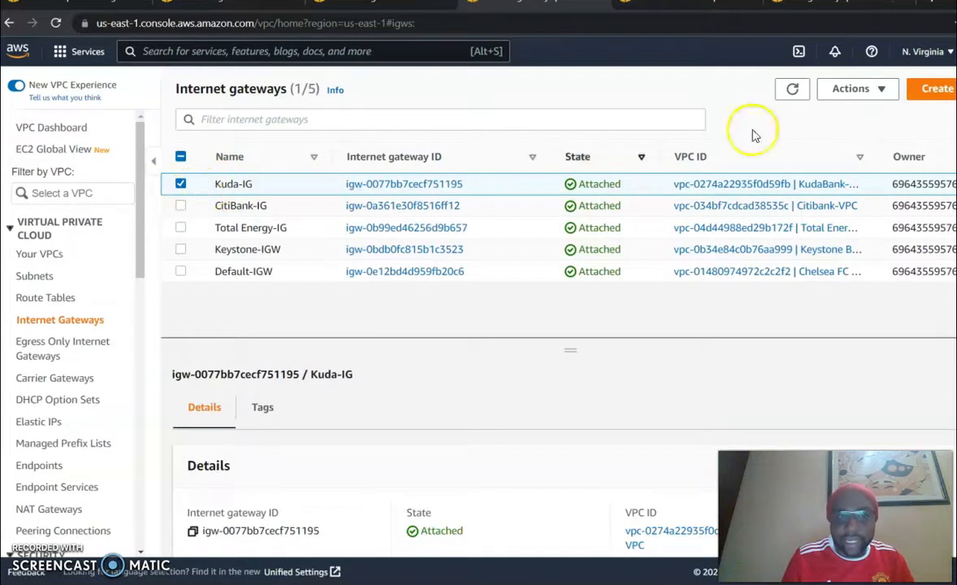
pyautogui.click(877, 91)
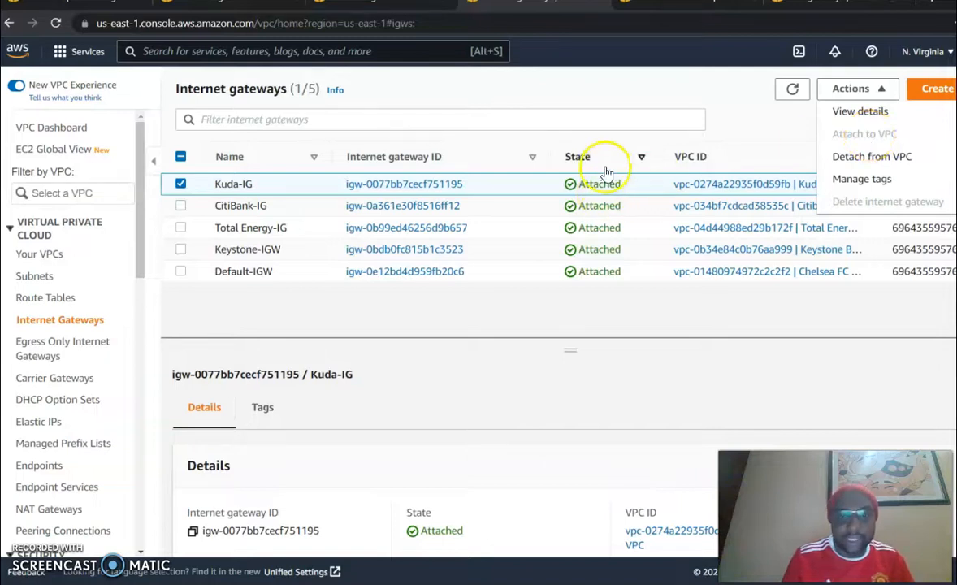
pyautogui.click(770, 145)
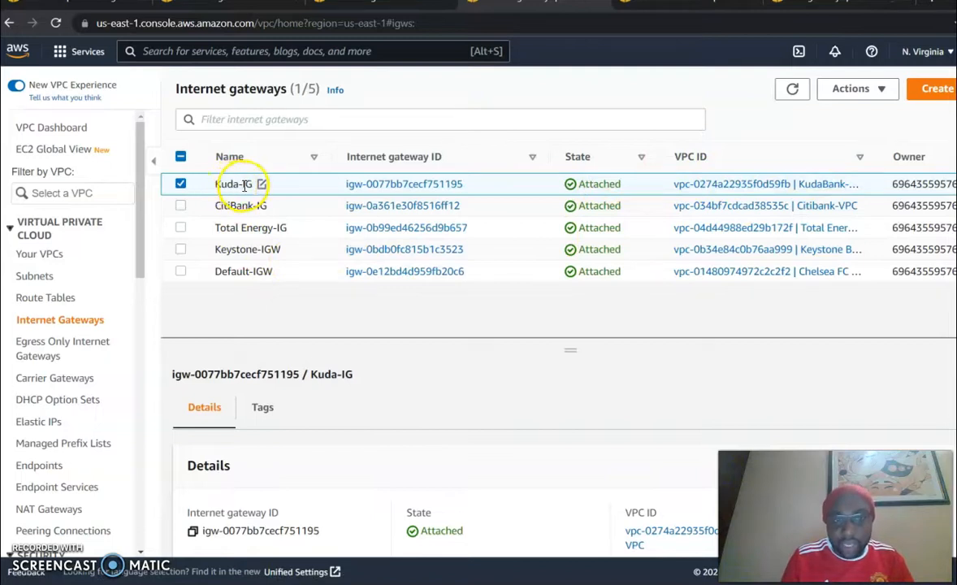
pyautogui.moveTo(875, 152); pyautogui.dragTo(909, 160)
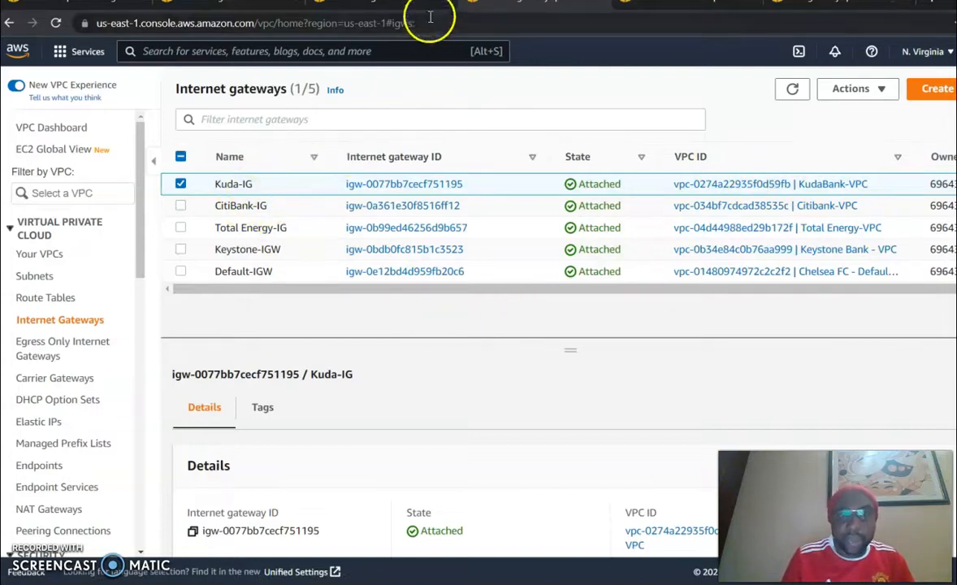
# Step: Switch back to the route tables and open the routes of Total Energy-RT for editing
pyautogui.click(388, 9)
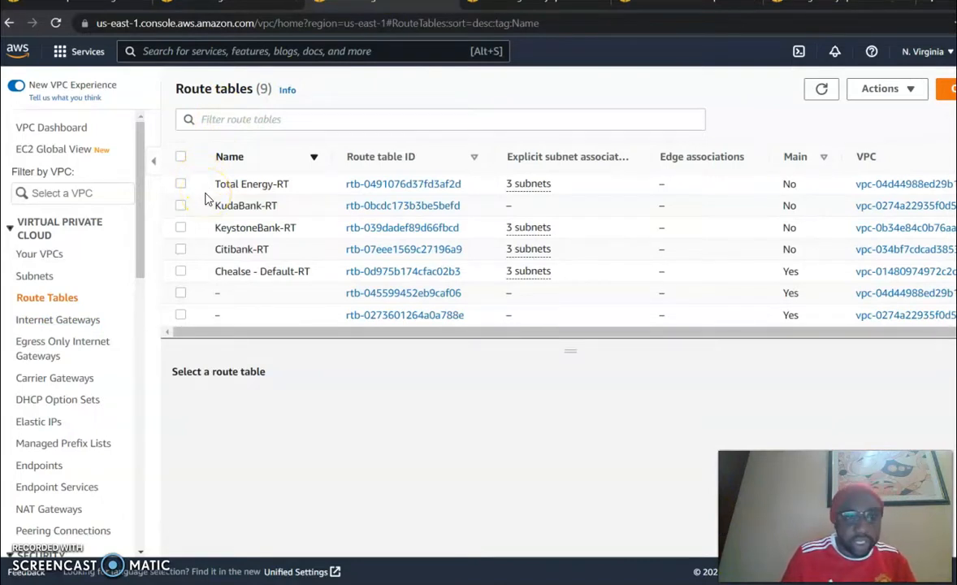
pyautogui.click(180, 184)
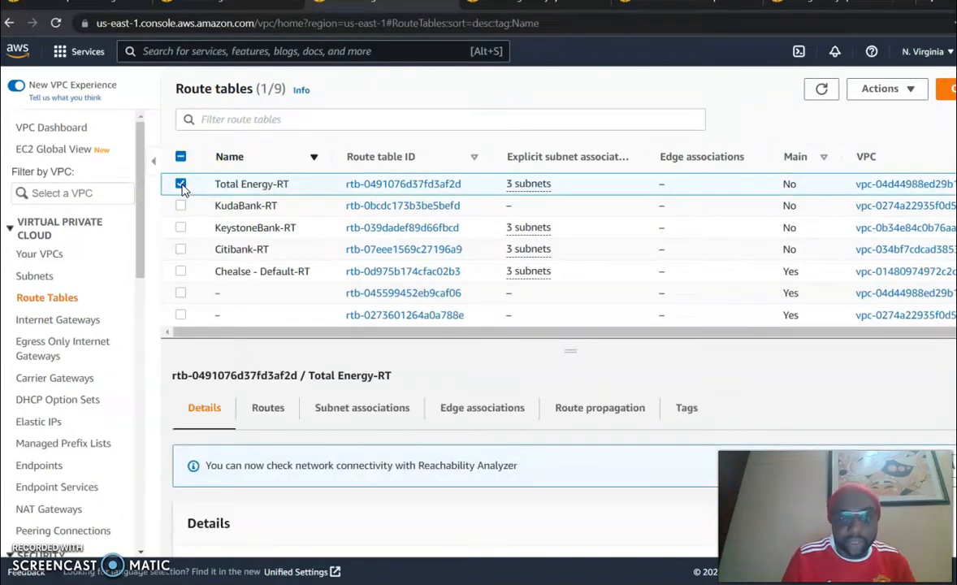
pyautogui.scroll(-2, 482, 233)
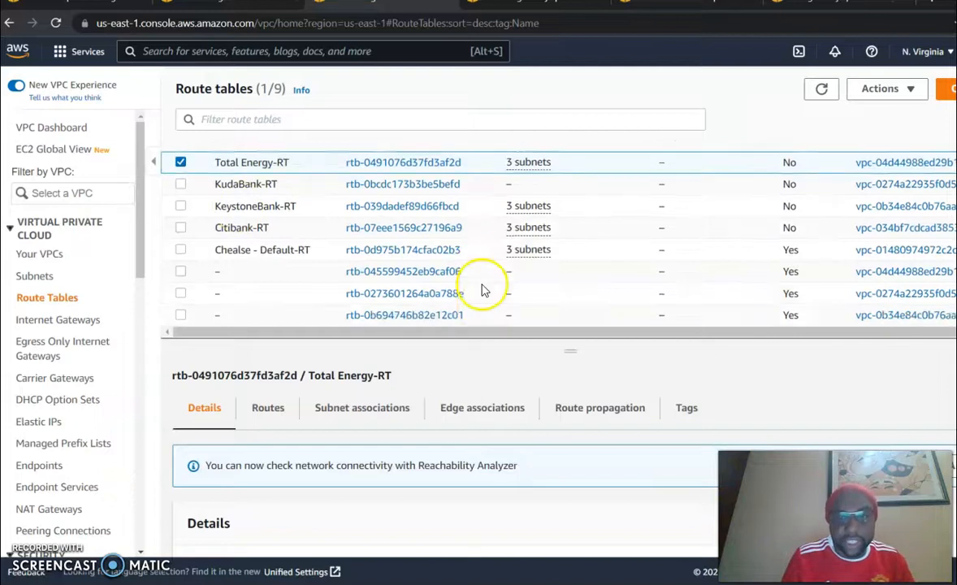
pyautogui.click(271, 409)
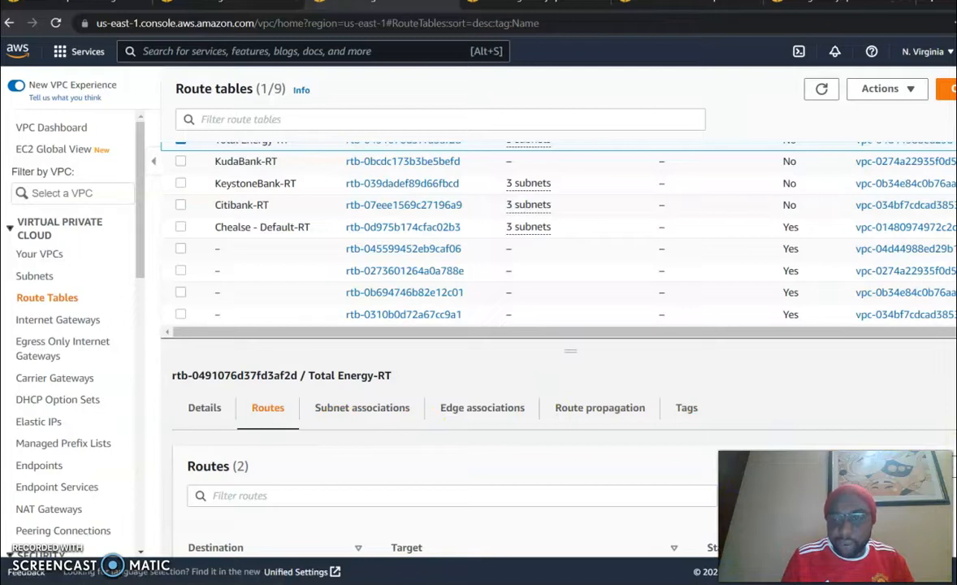
pyautogui.click(954, 469)
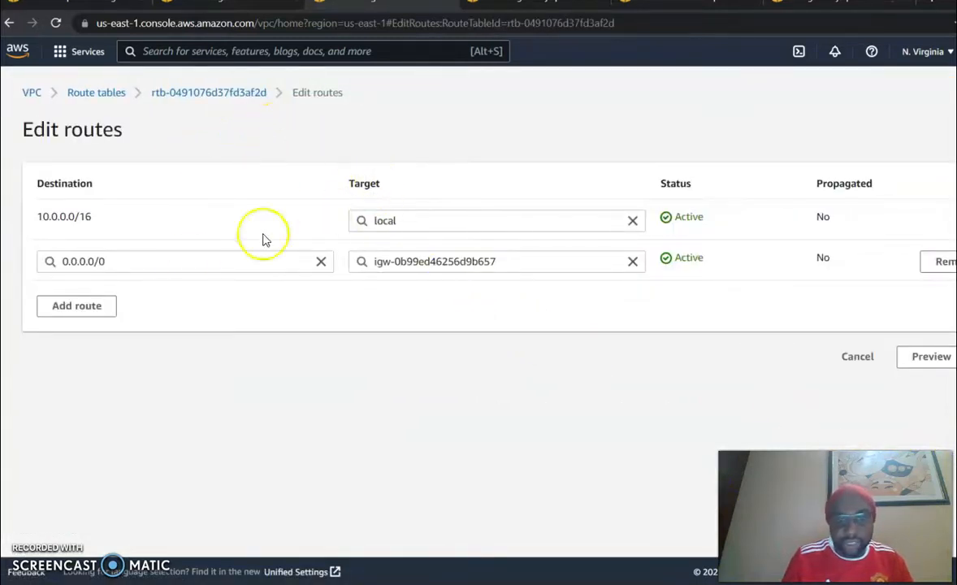
# Step: Clear the target of the 0.0.0.0/0 route, choose the Total Energy-IG internet gateway again, and cancel the route edit
pyautogui.click(189, 261)
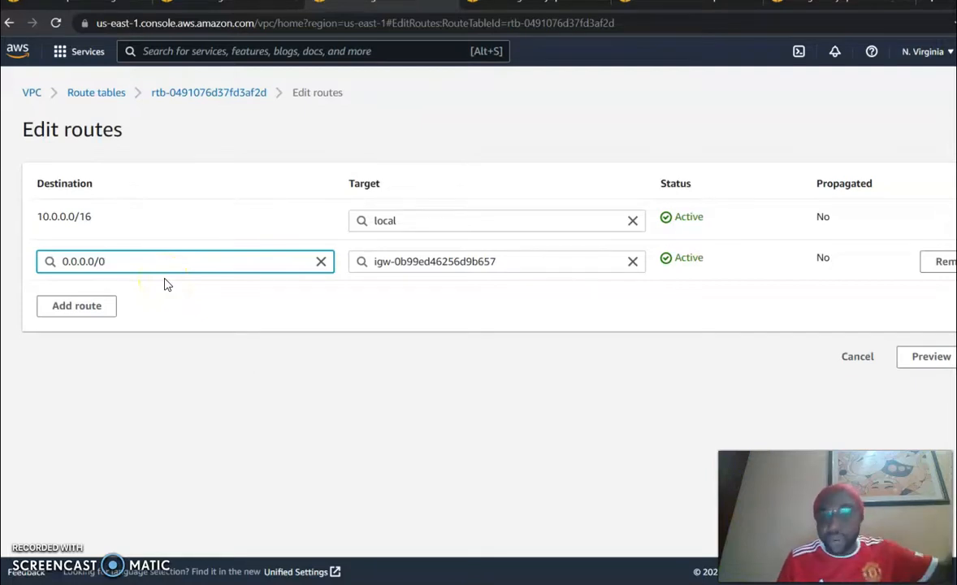
pyautogui.click(417, 263)
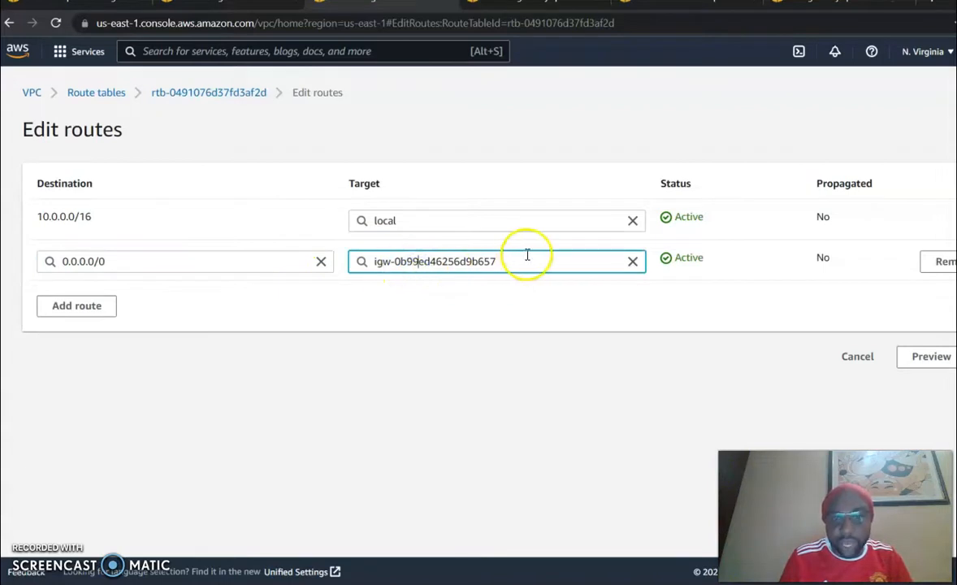
pyautogui.click(633, 261)
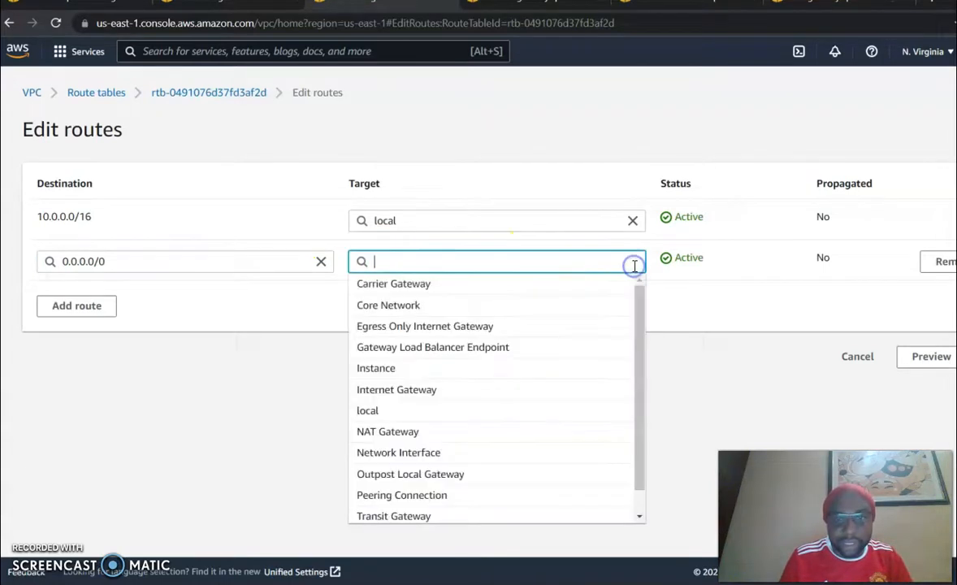
pyautogui.click(397, 389)
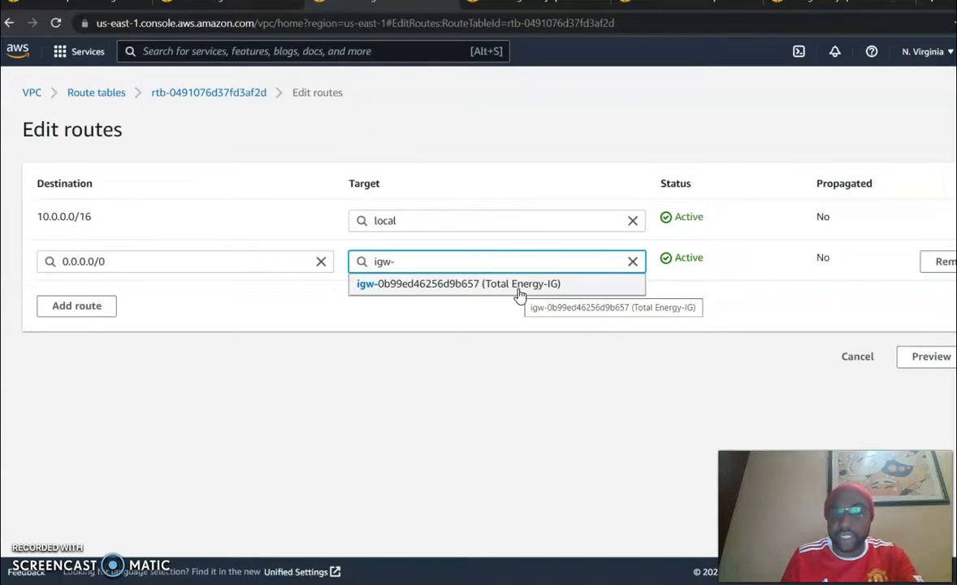
pyautogui.click(518, 289)
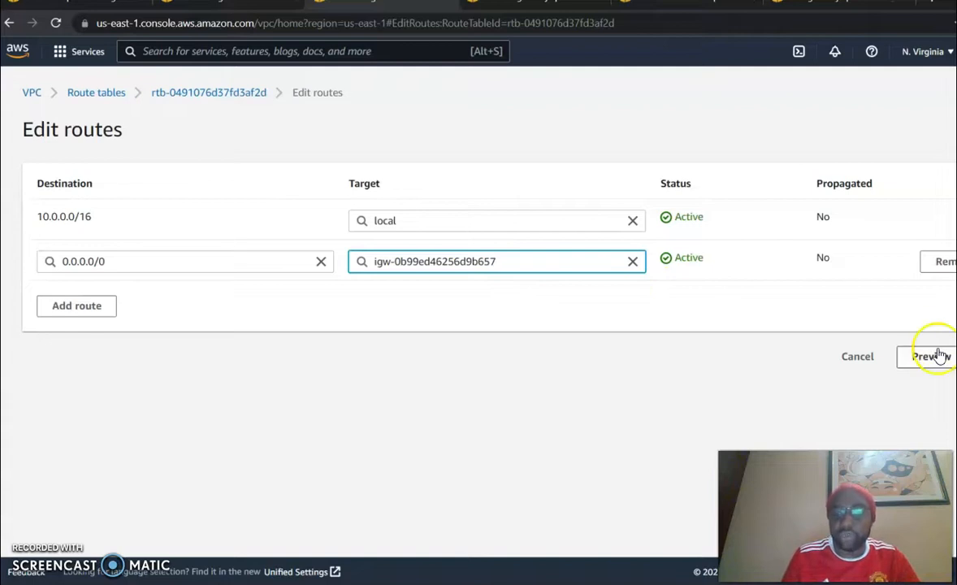
pyautogui.click(863, 360)
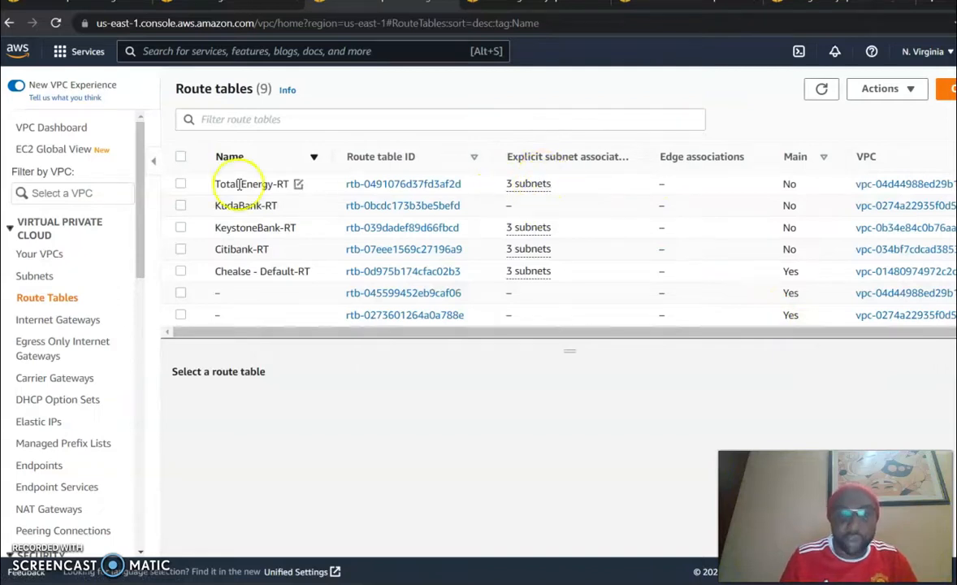
# Step: Examine the explicit subnet associations of Total Energy-RT, including the subnet names and IPv4 CIDR blocks
pyautogui.click(181, 185)
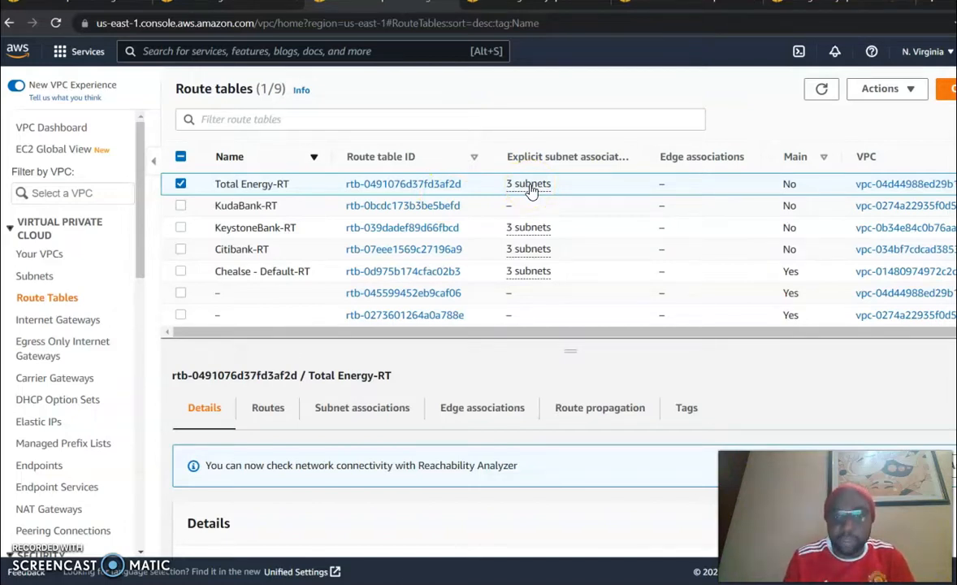
pyautogui.click(362, 416)
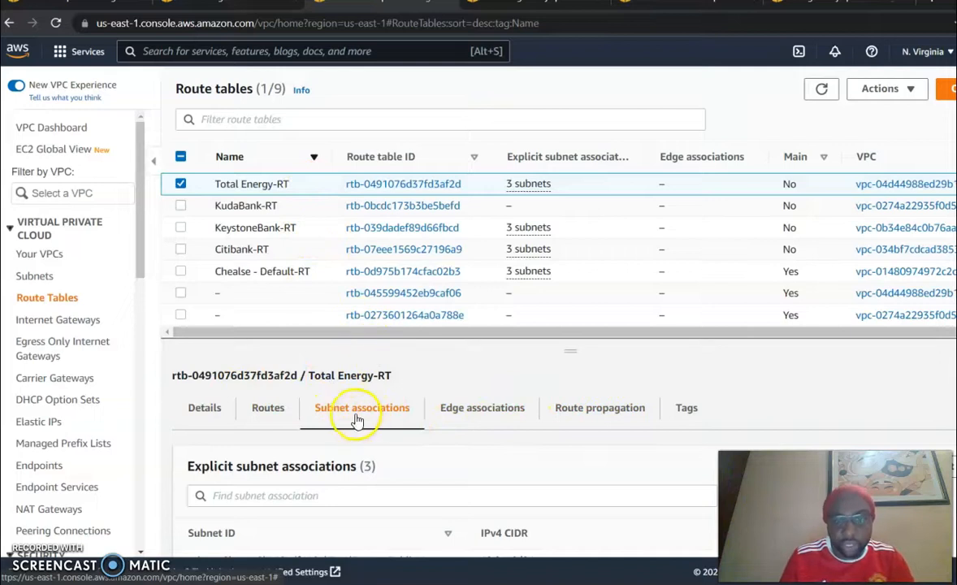
pyautogui.scroll(-3, 520, 443)
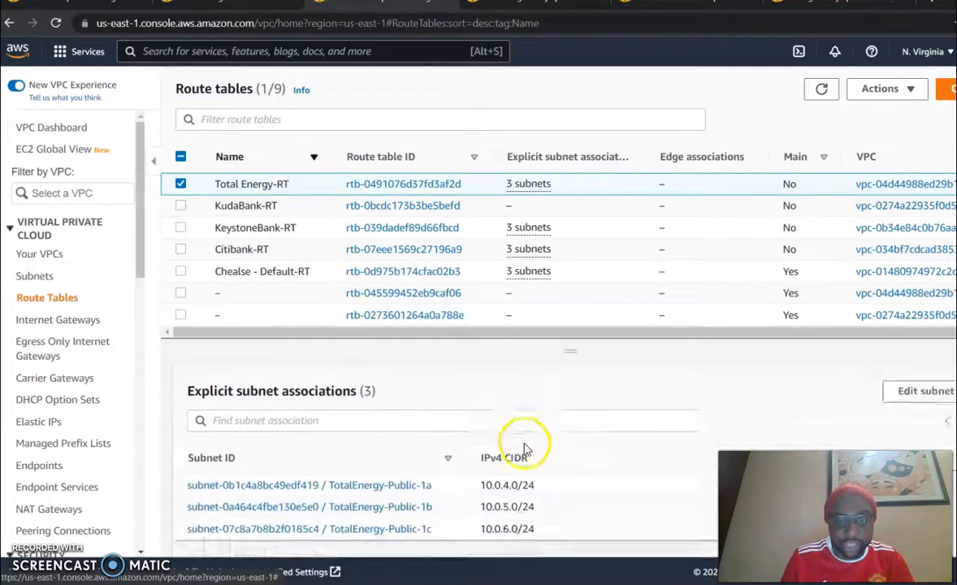
pyautogui.scroll(-1, 615, 418)
pyautogui.scroll(3, 615, 421)
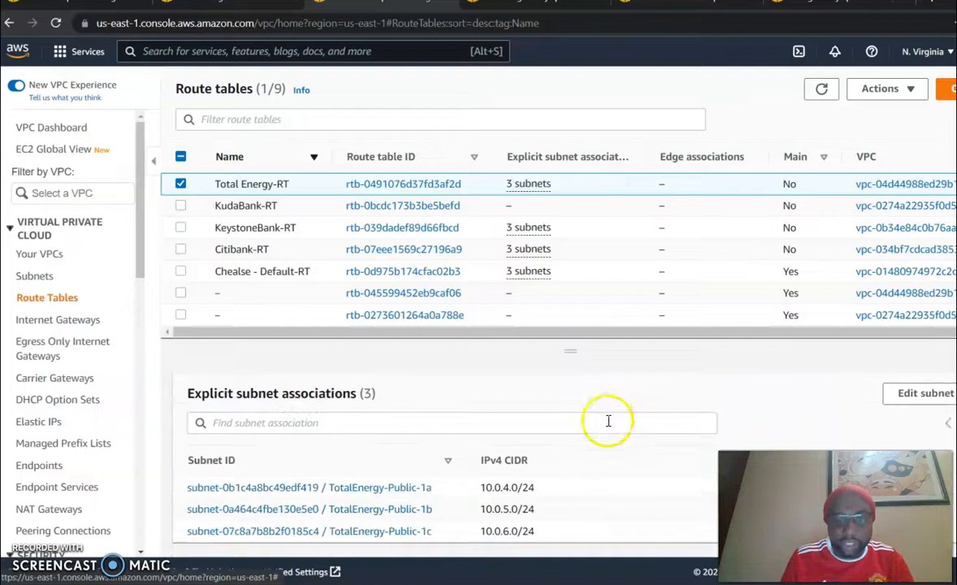
# Step: Open the subnet association editor for Total Energy-RT, review its selected subnets, and return to the route table list without saving
pyautogui.click(927, 398)
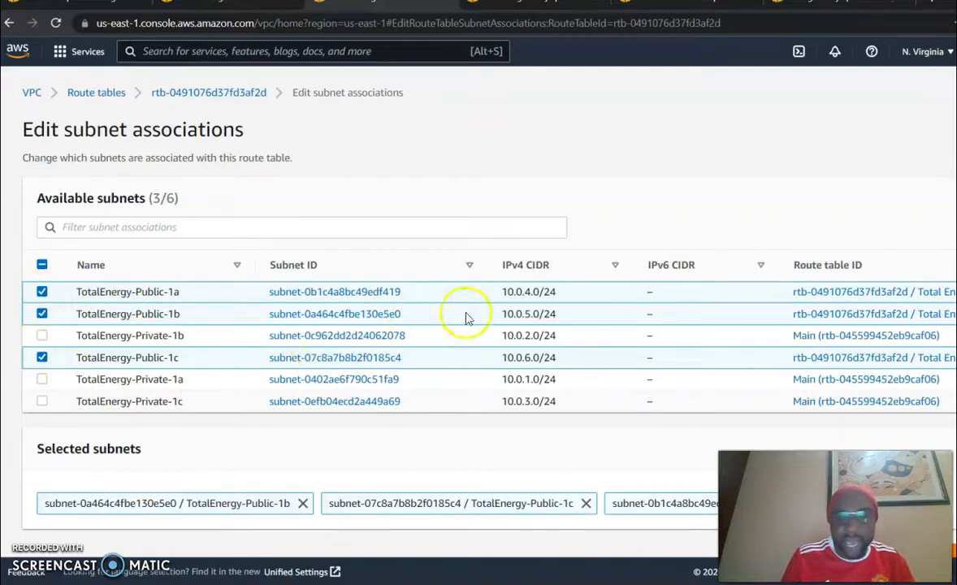
pyautogui.scroll(-1, 552, 374)
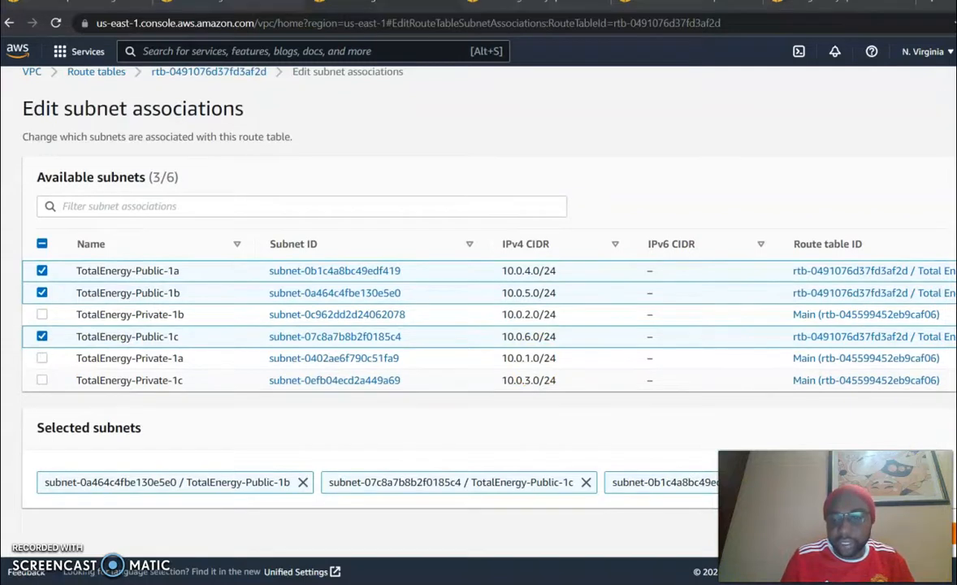
pyautogui.click(97, 79)
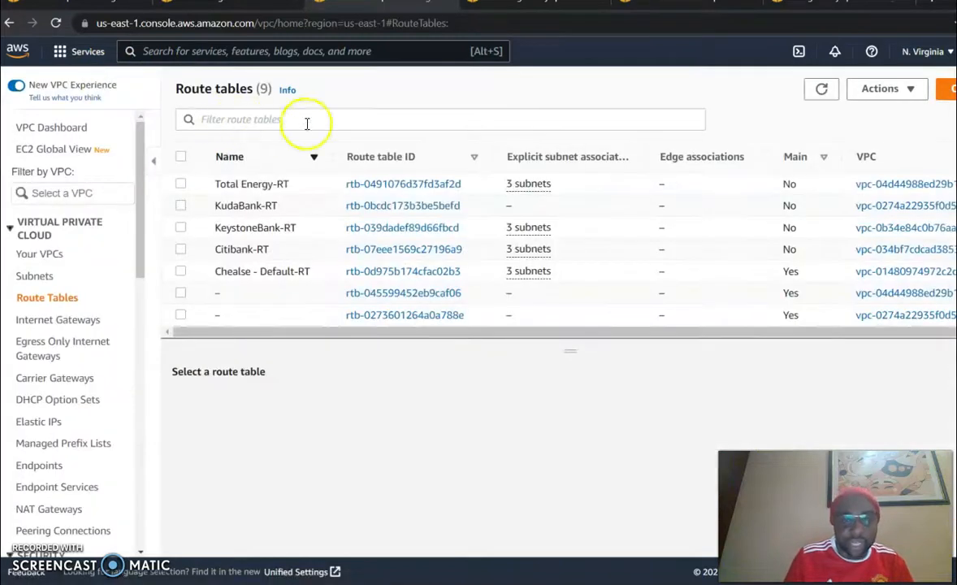
# Step: Show the names of the subnets associated with Total Energy-RT from the route table list, and close the pop-up
pyautogui.click(544, 186)
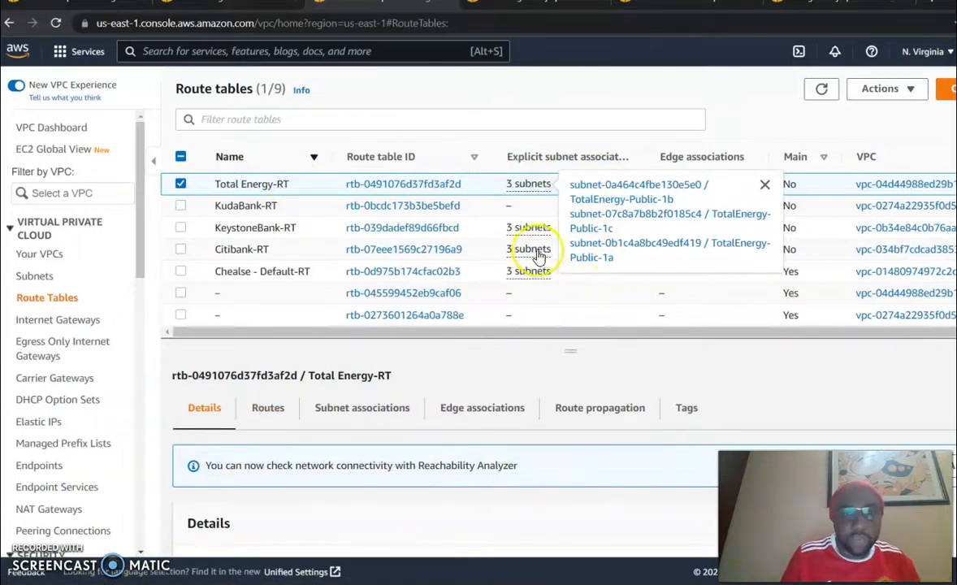
pyautogui.click(442, 123)
pyautogui.click(449, 92)
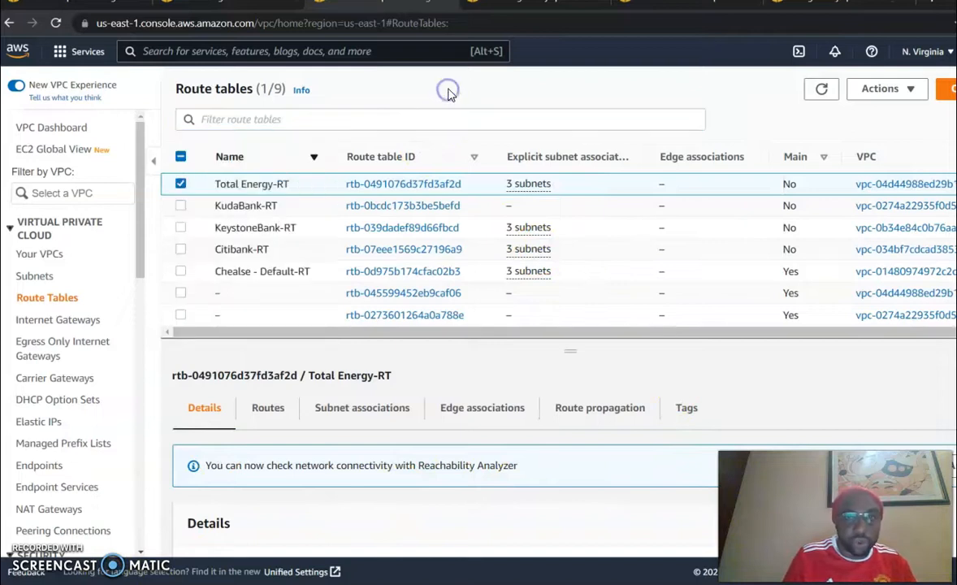
# Step: Revisit the internet gateway list and switch to the Elastic IP addresses
pyautogui.click(521, 8)
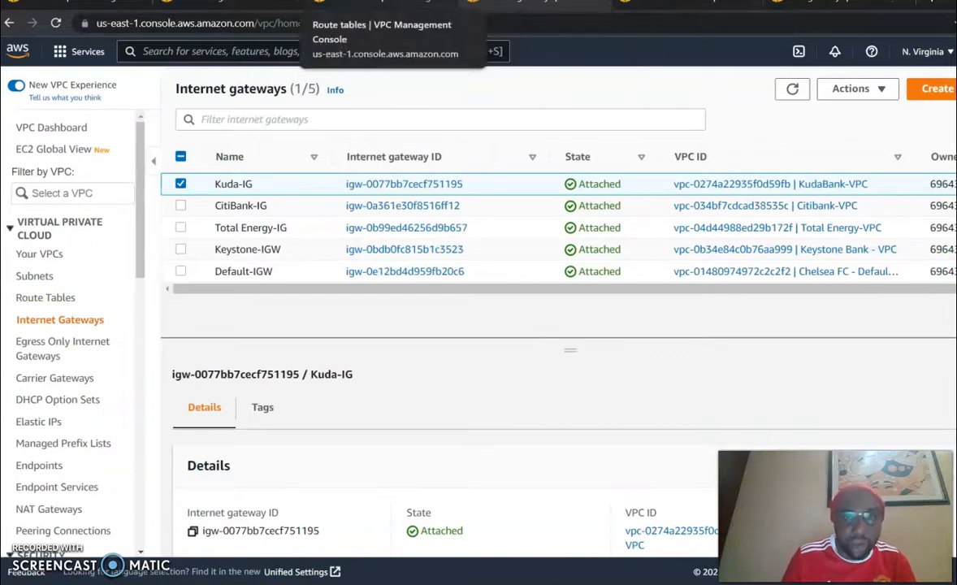
pyautogui.click(654, 9)
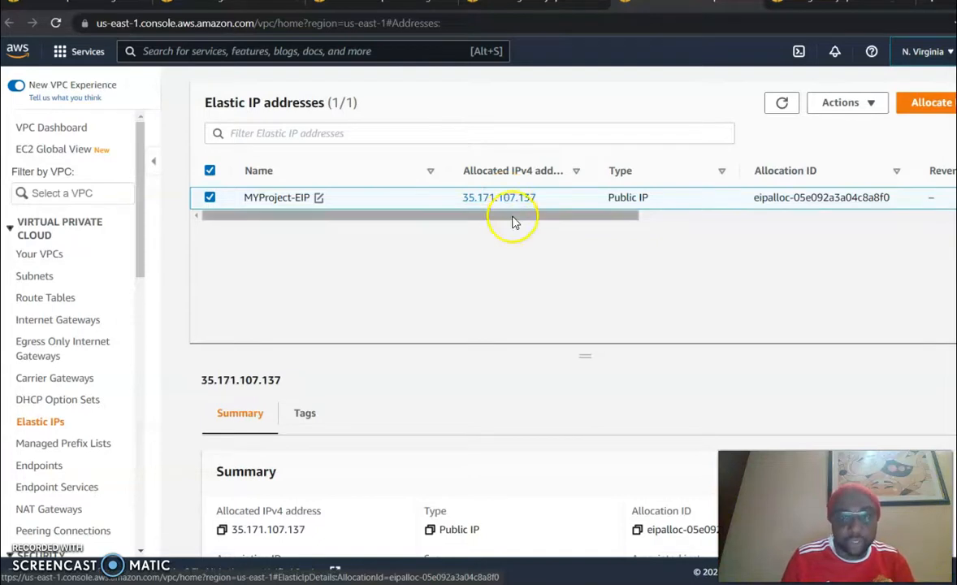
# Step: Review the MYProject-EIP Elastic IP address, then examine the Kuda-Private-NAT entry in the NAT gateway list
pyautogui.moveTo(513, 217); pyautogui.dragTo(460, 215)
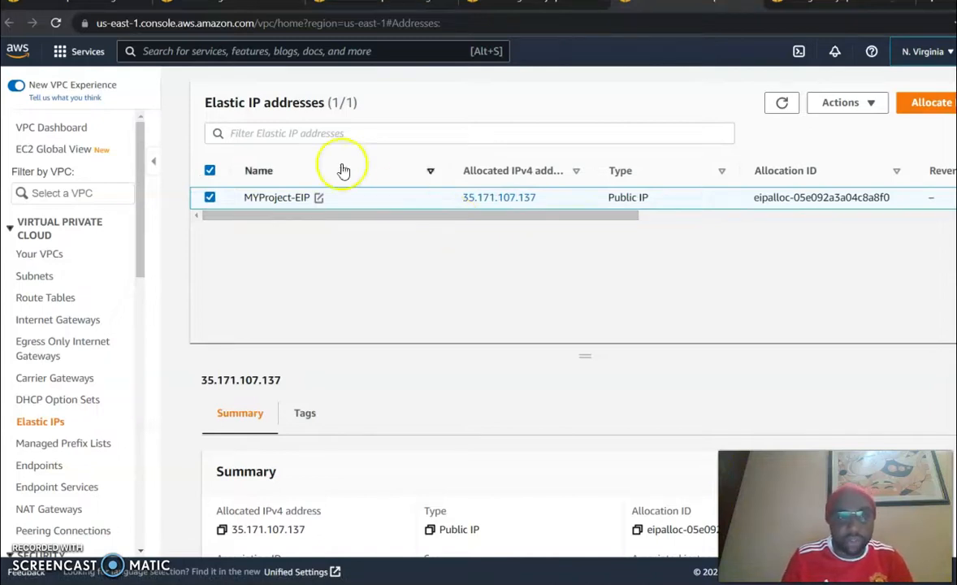
pyautogui.moveTo(364, 221); pyautogui.dragTo(320, 217)
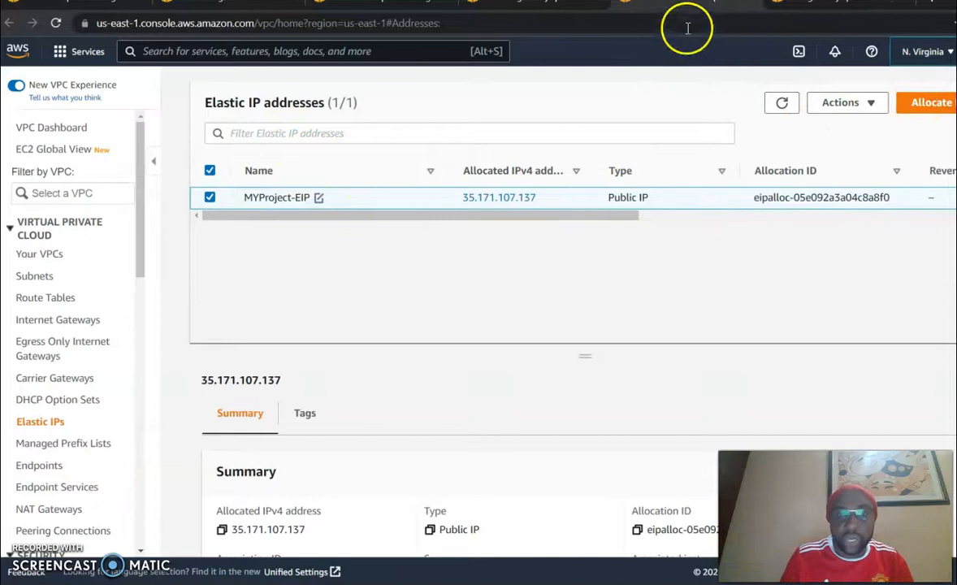
pyautogui.click(786, 8)
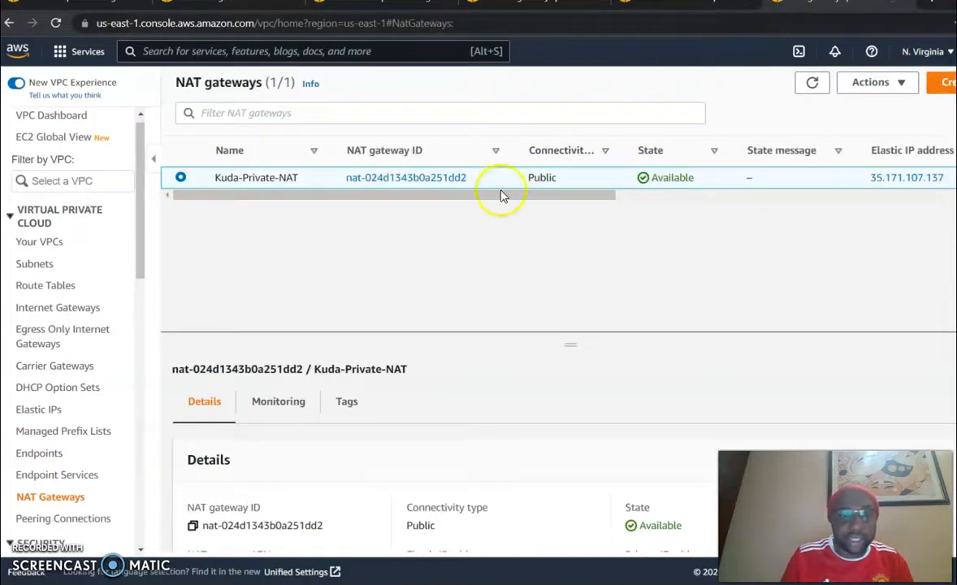
pyautogui.moveTo(496, 197); pyautogui.dragTo(435, 222)
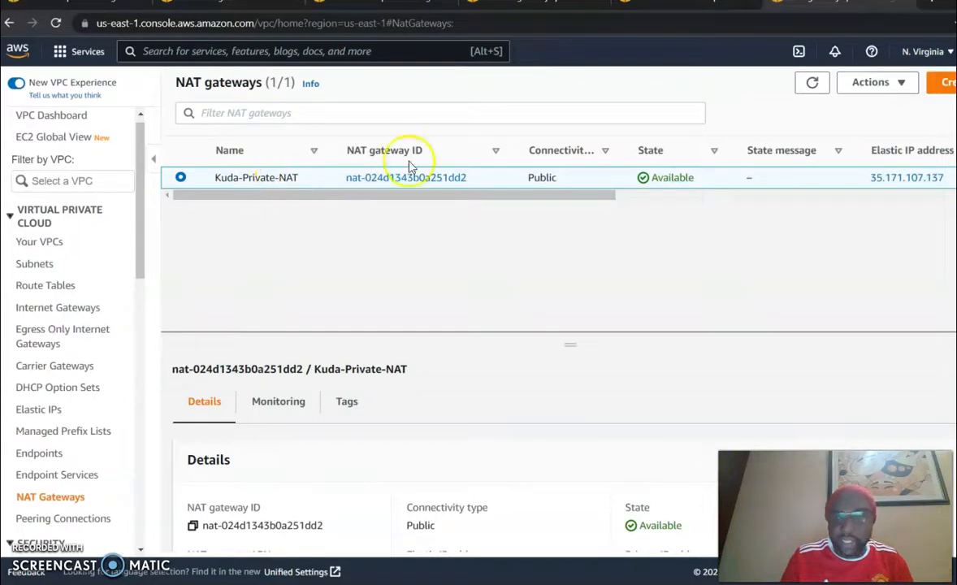
# Step: Start creating a NAT gateway and choose KudaBank-Public-1c as its subnet
pyautogui.click(942, 88)
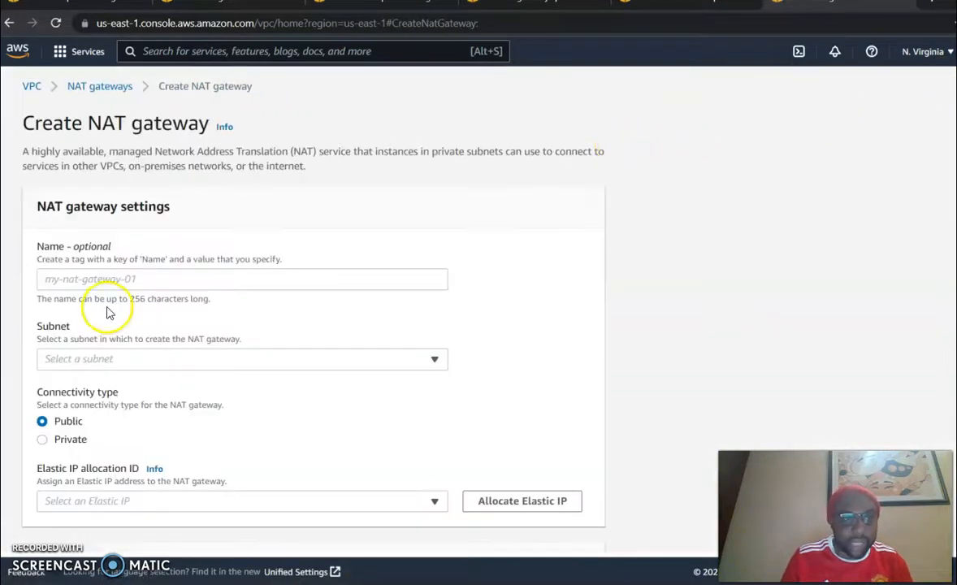
pyautogui.click(119, 281)
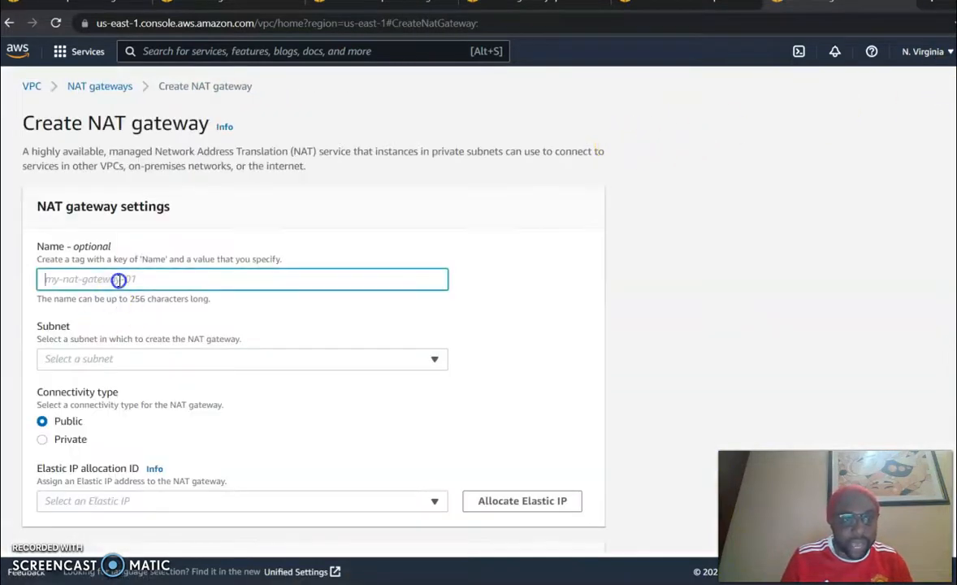
pyautogui.click(98, 361)
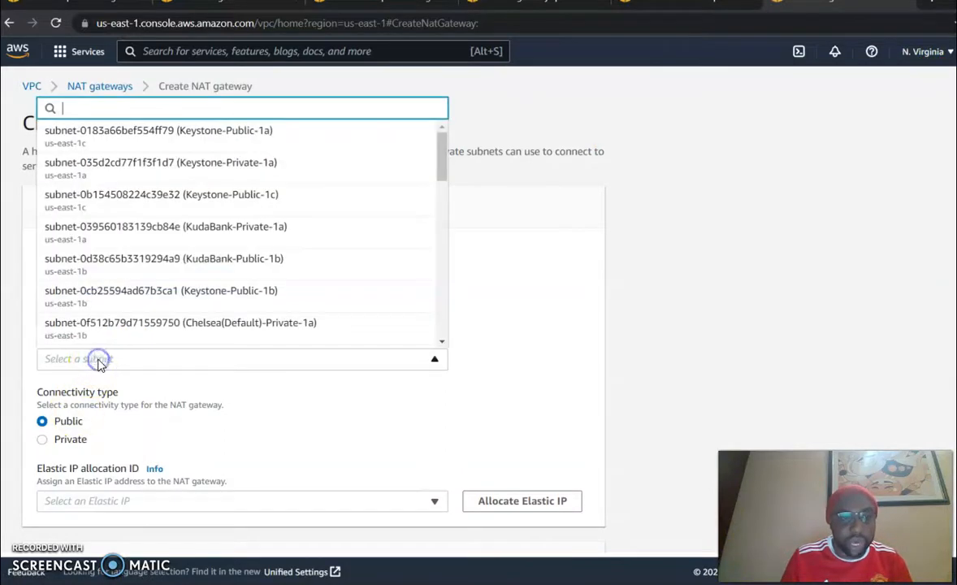
pyautogui.scroll(-3, 207, 301)
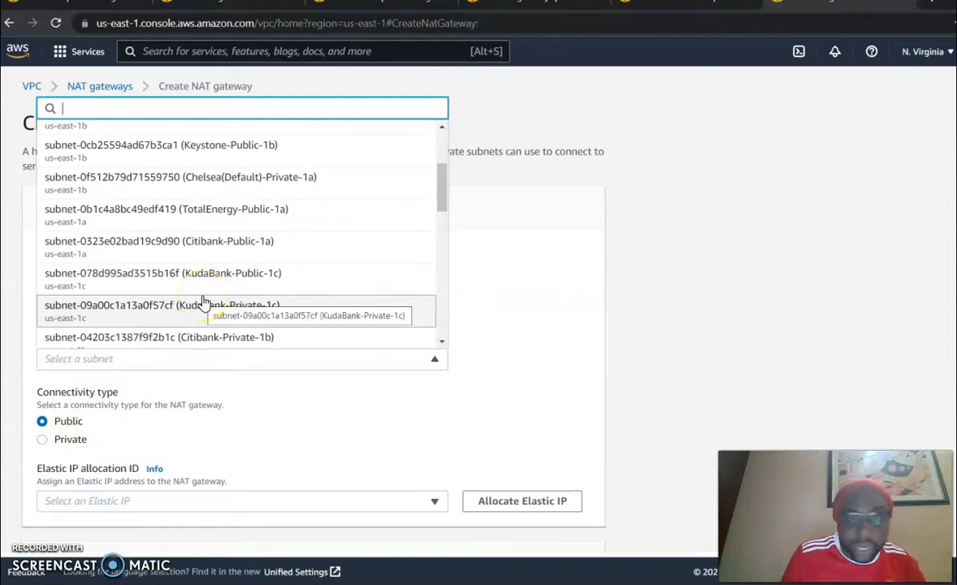
pyautogui.click(236, 276)
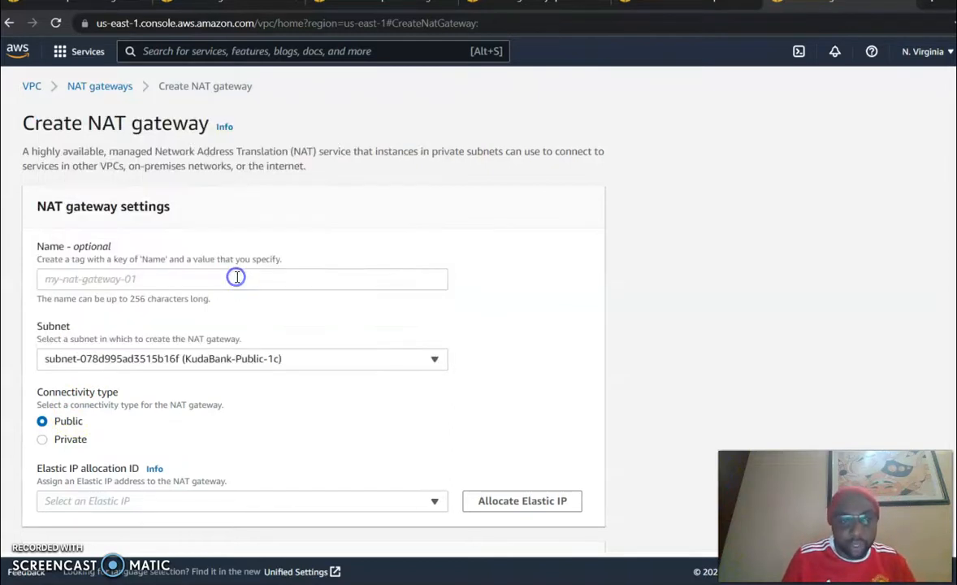
# Step: Change the new NAT gateway's subnet to KudaBank-Private-1a
pyautogui.click(242, 359)
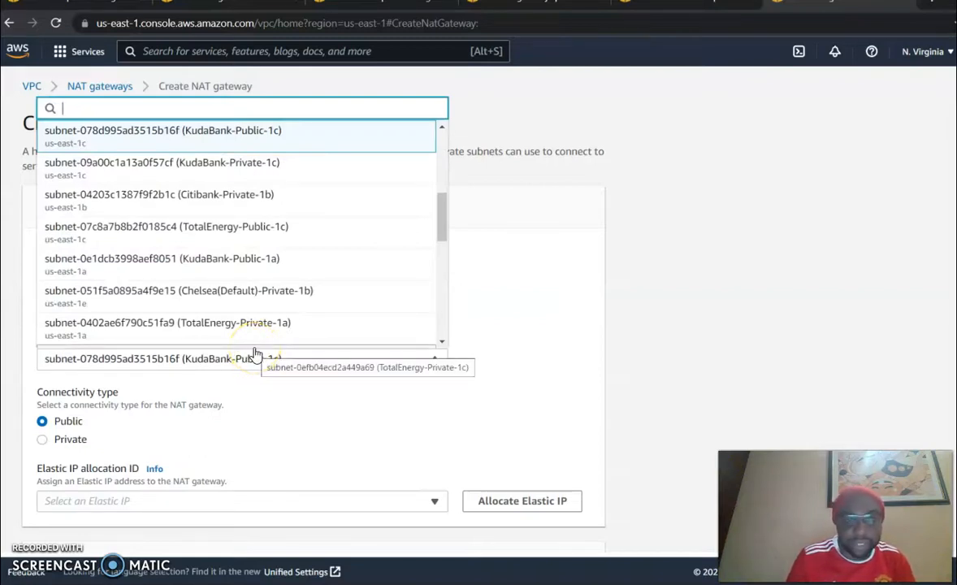
pyautogui.moveTo(447, 235); pyautogui.dragTo(455, 176)
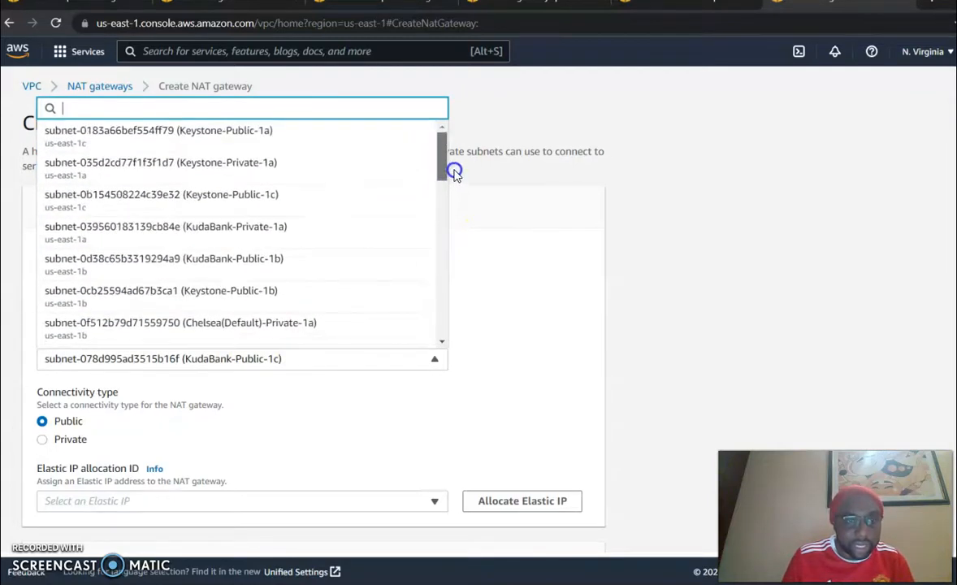
pyautogui.click(258, 235)
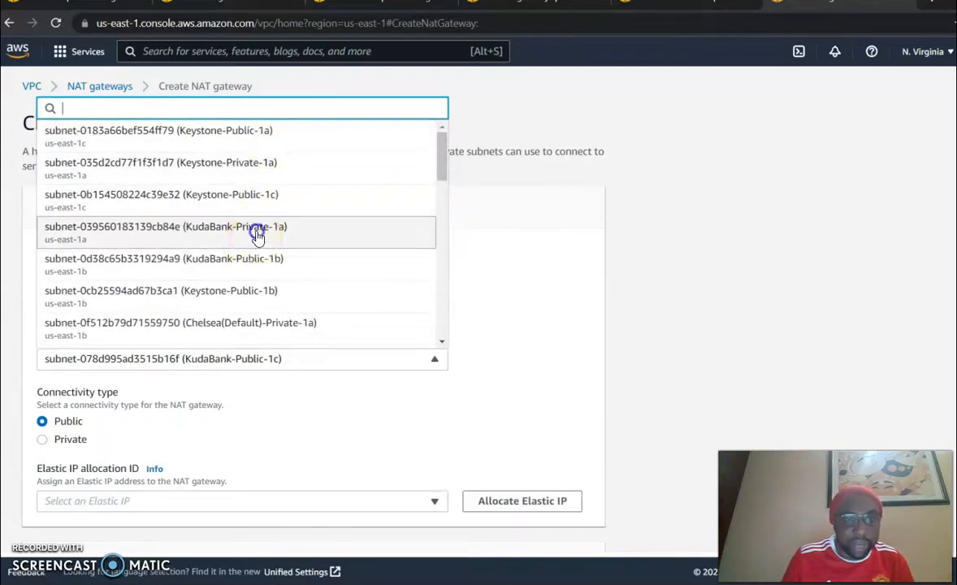
pyautogui.click(191, 273)
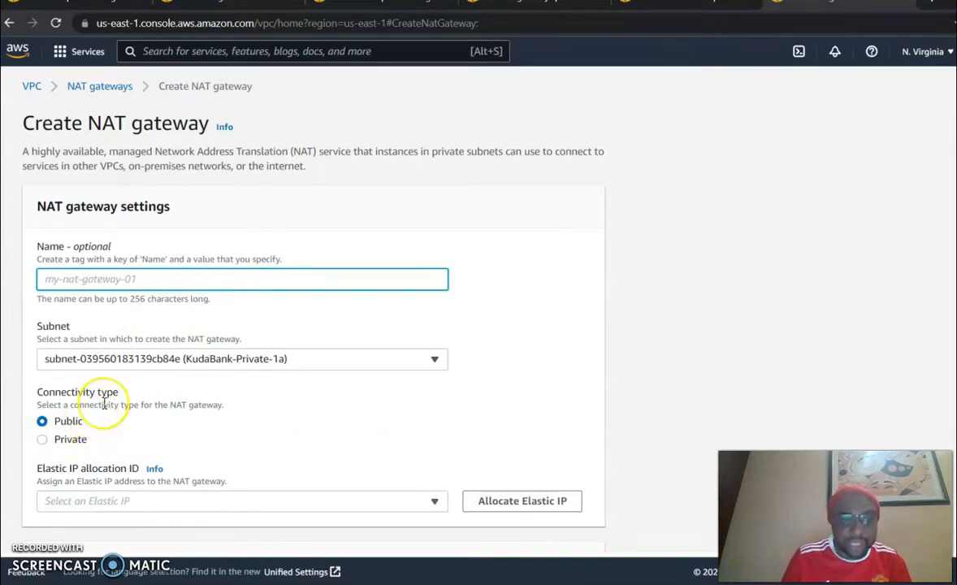
# Step: Try the Private connectivity type, restore Public, and return to the NAT gateway list without creating the gateway
pyautogui.click(42, 440)
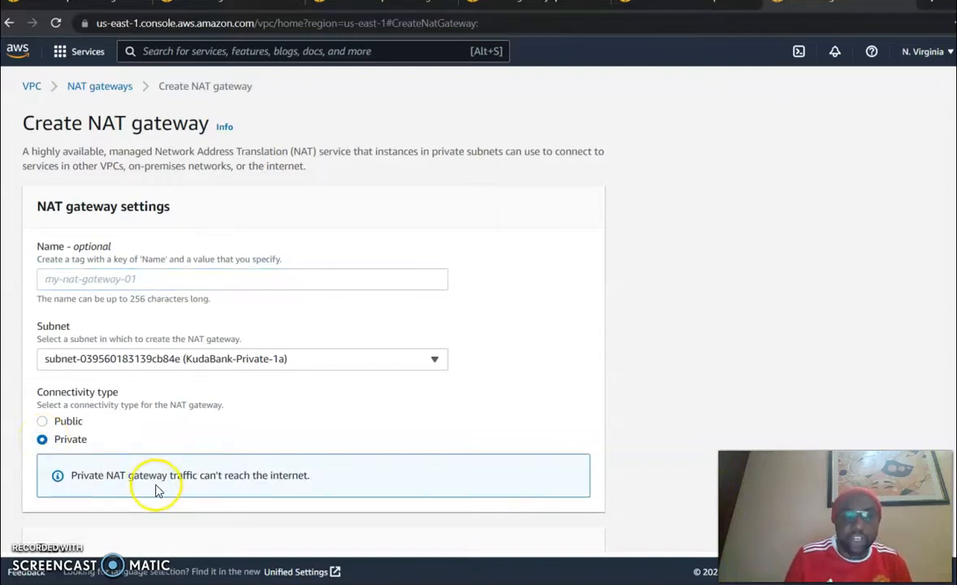
pyautogui.click(42, 422)
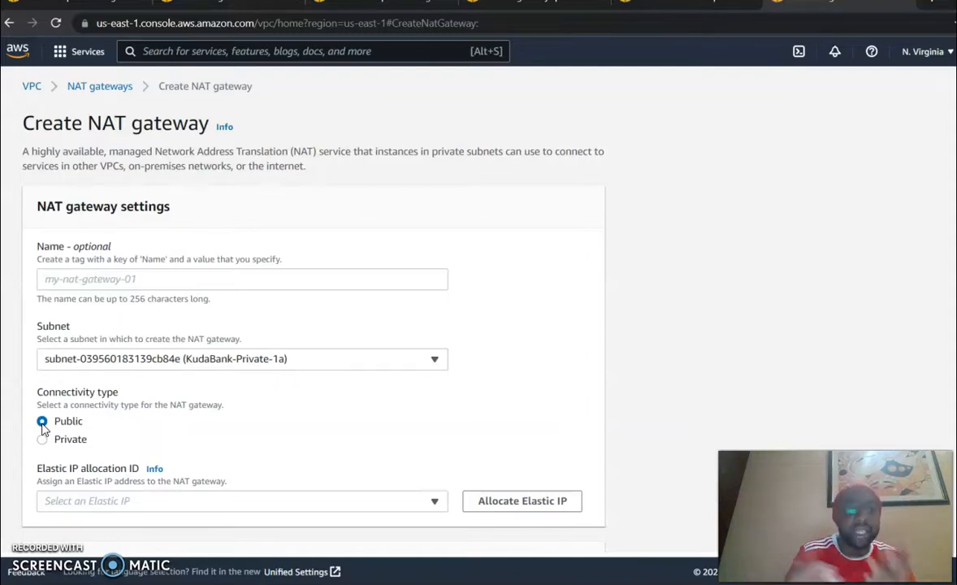
pyautogui.click(115, 91)
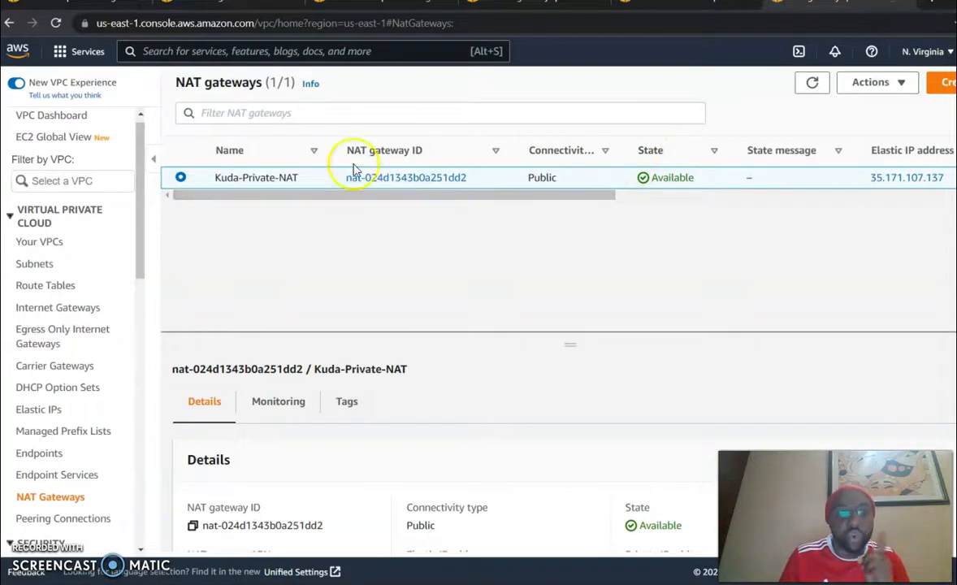
# Step: Sort the route tables by name in descending order and examine the routes of KudaBank-RT
pyautogui.click(58, 286)
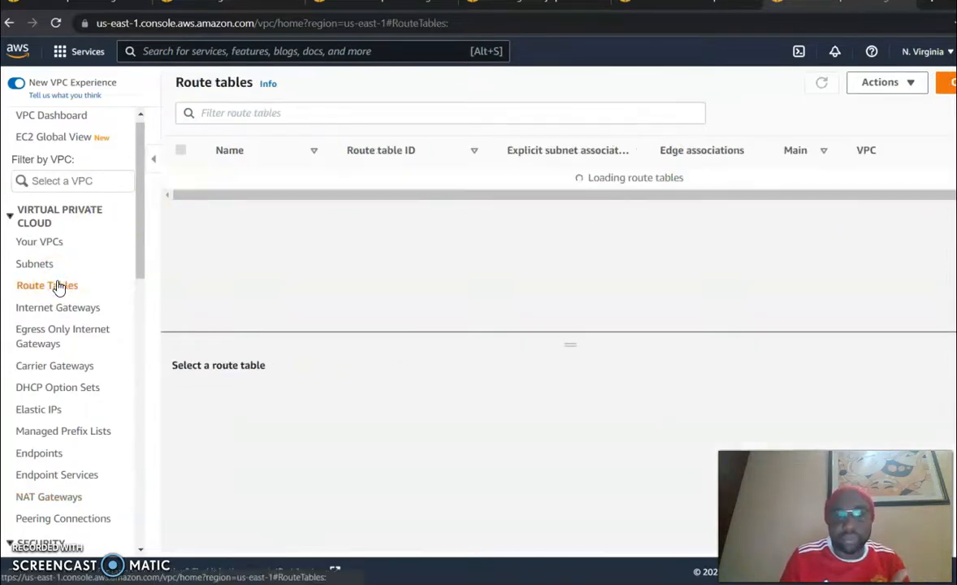
pyautogui.click(269, 157)
pyautogui.click(252, 153)
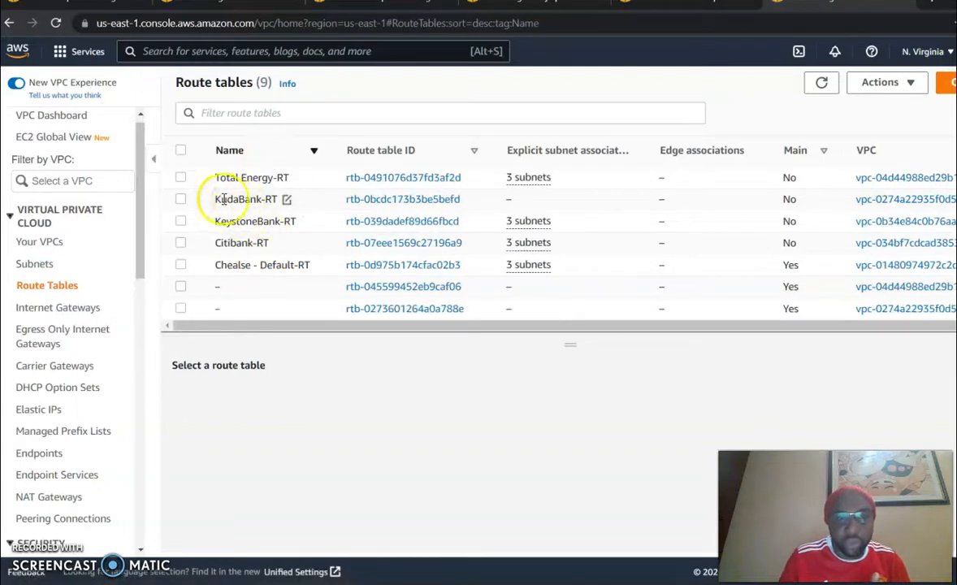
pyautogui.click(181, 199)
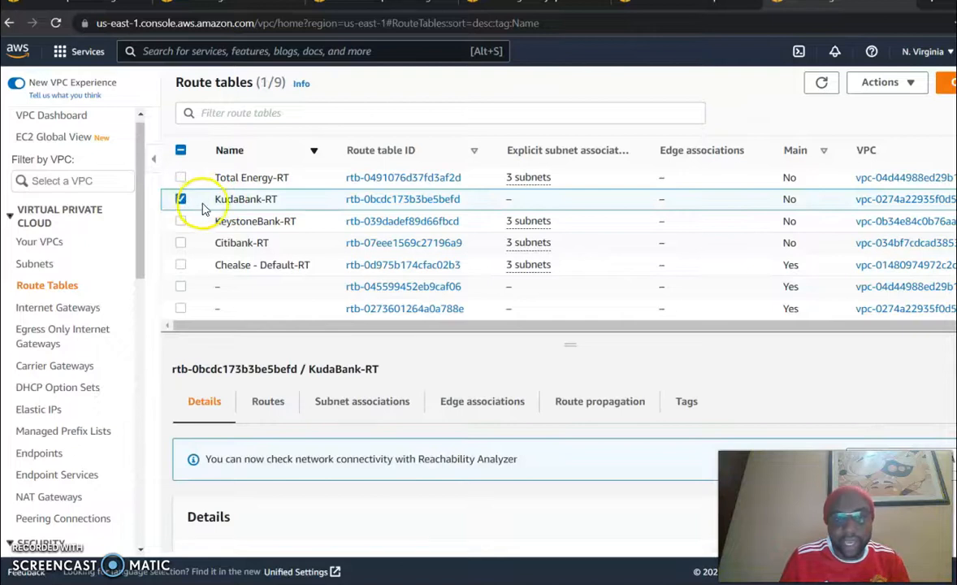
pyautogui.click(257, 404)
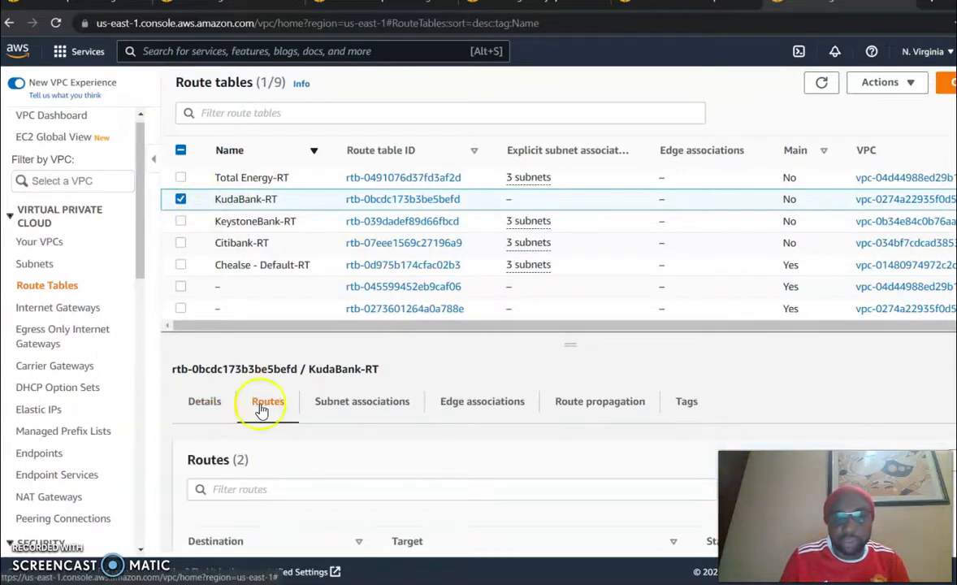
pyautogui.scroll(-2, 557, 384)
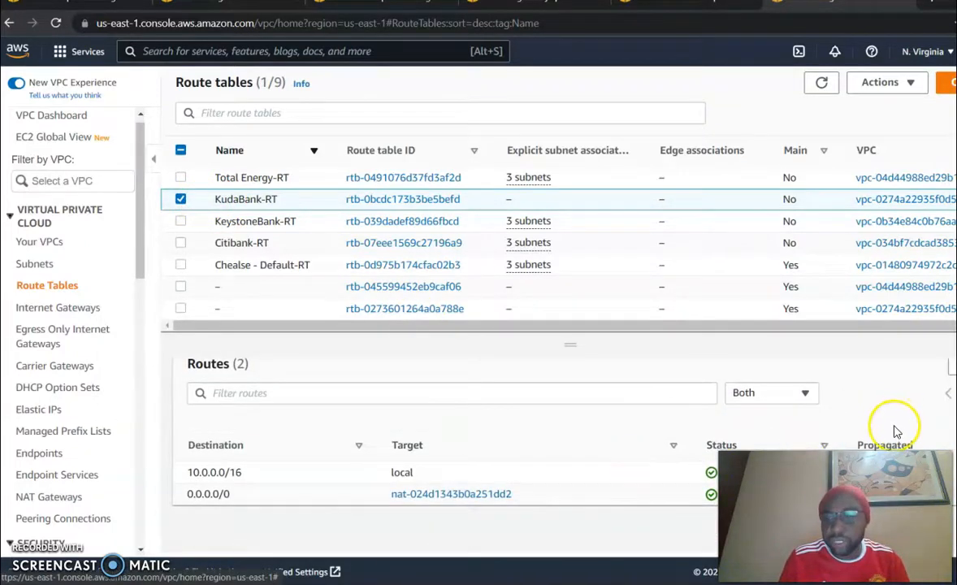
# Step: Edit the KudaBank-RT routes, reselect the Kuda-Private-NAT gateway as the 0.0.0.0/0 target, and cancel without saving
pyautogui.click(950, 368)
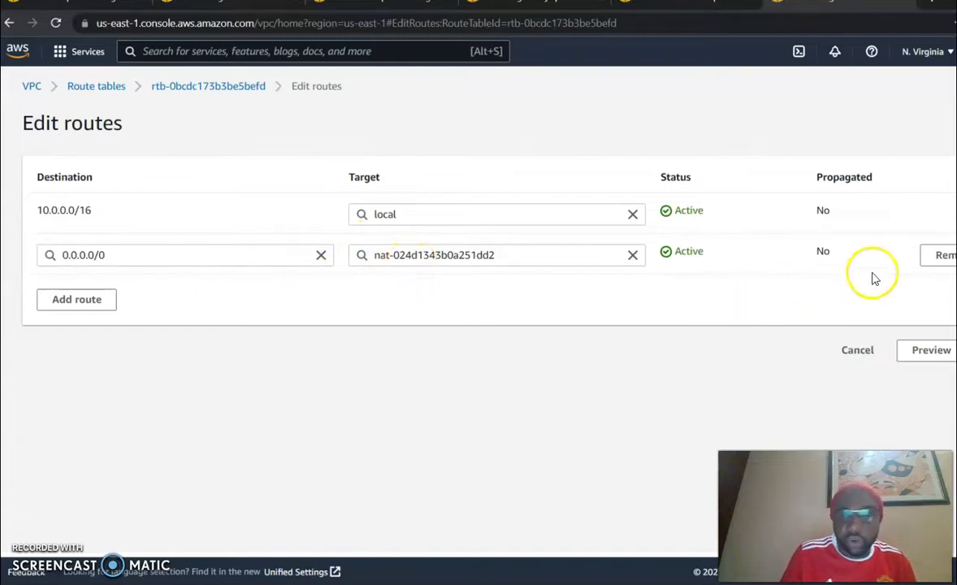
pyautogui.click(633, 257)
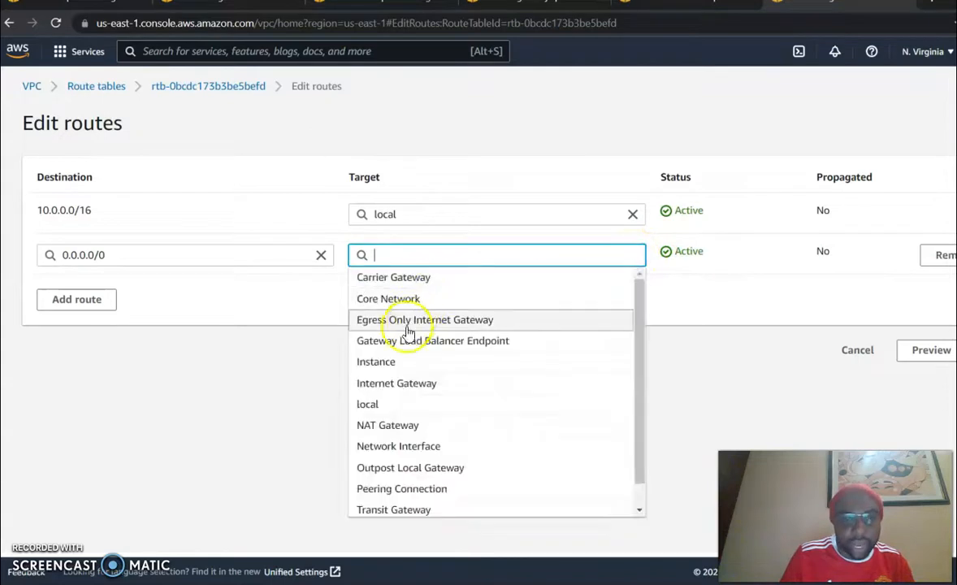
pyautogui.click(386, 433)
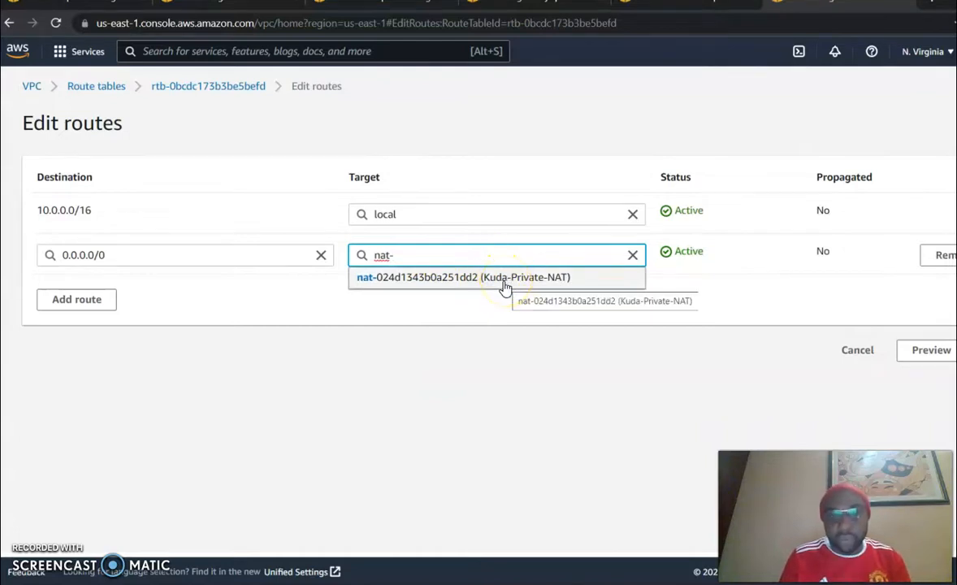
pyautogui.click(505, 278)
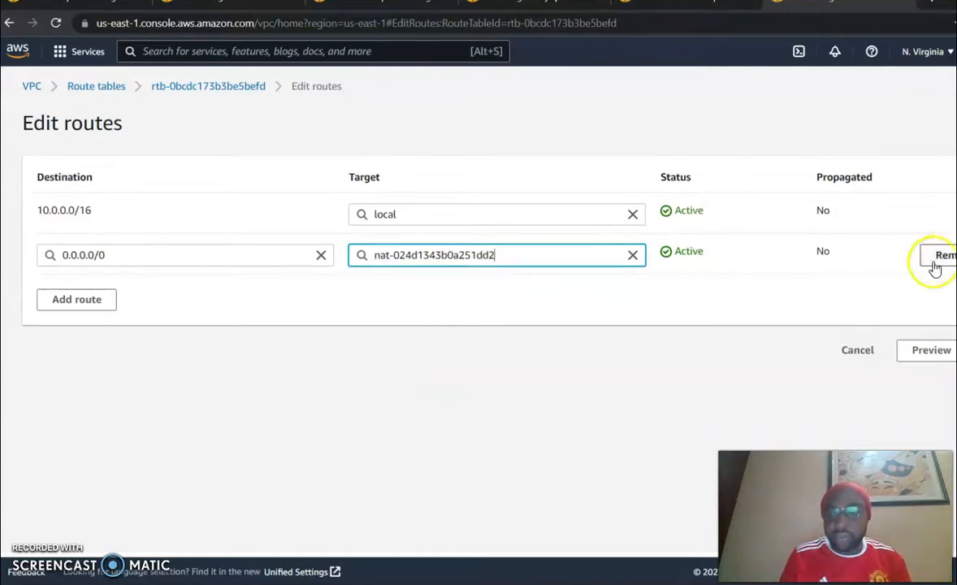
pyautogui.click(864, 354)
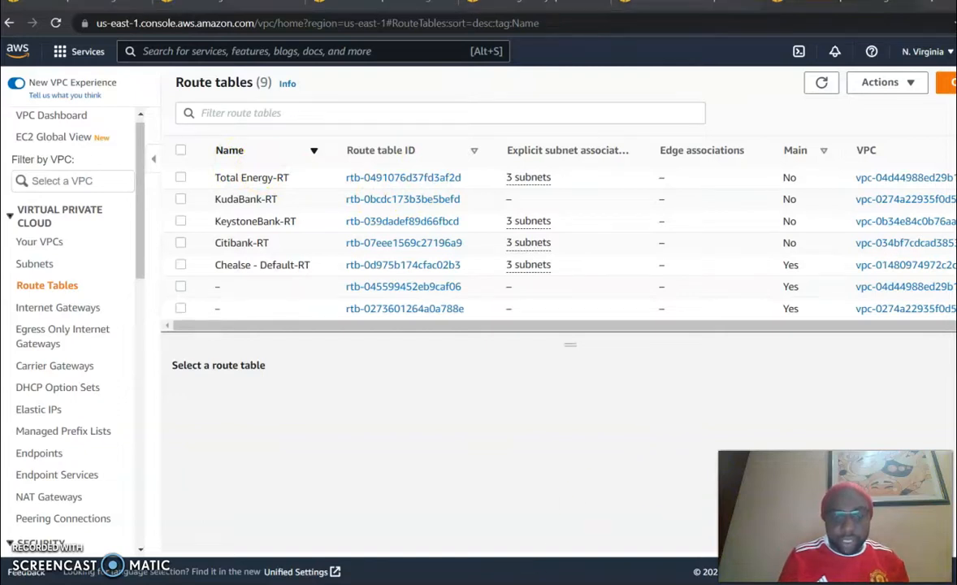
# Step: Return to the us-east-1 VPC list and check its selected region in the region list
pyautogui.click(908, 52)
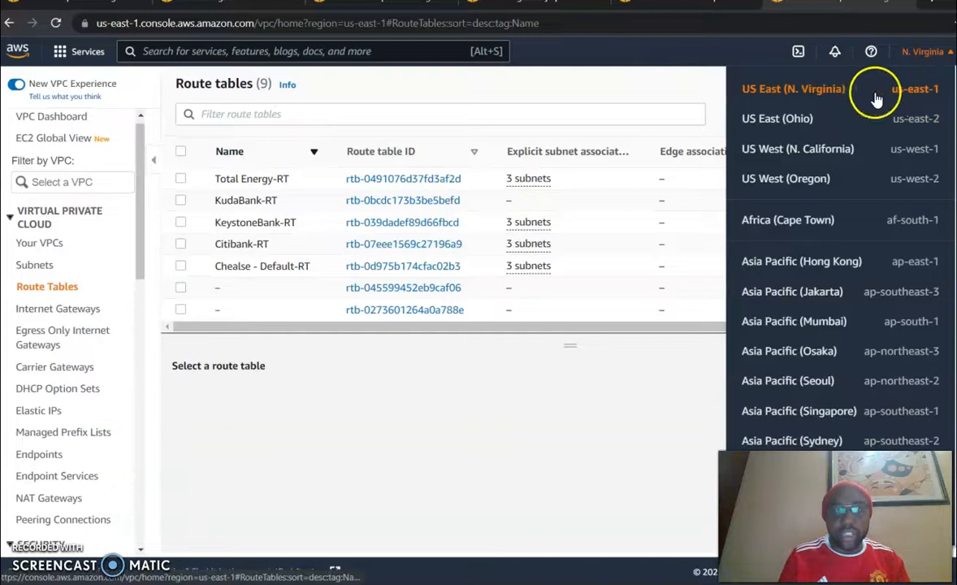
pyautogui.click(75, 9)
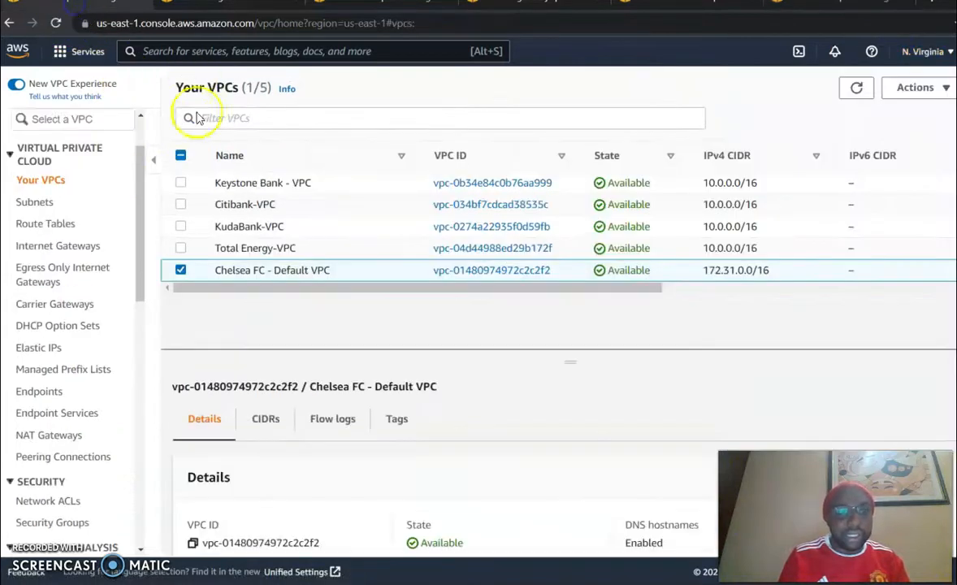
pyautogui.click(923, 51)
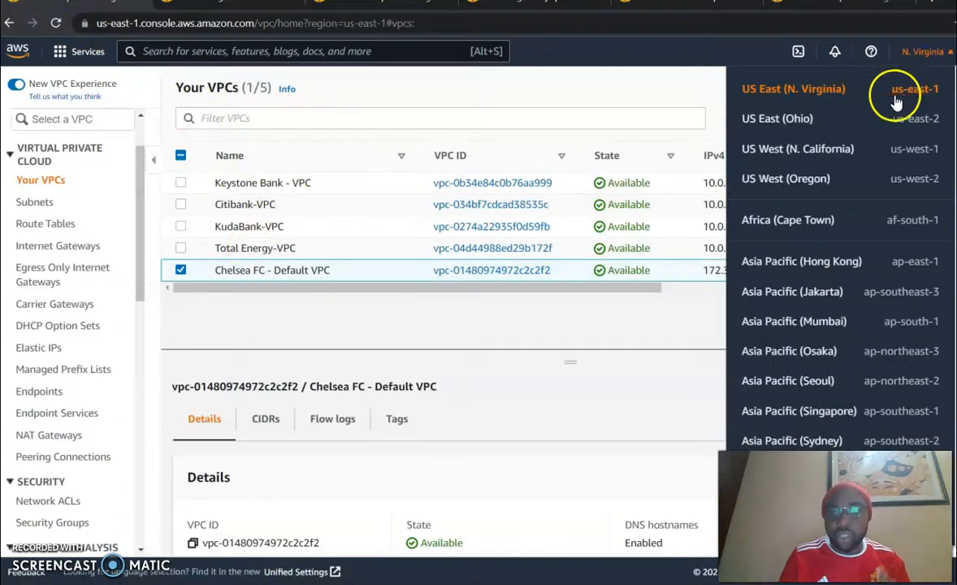
pyautogui.click(479, 397)
pyautogui.click(440, 584)
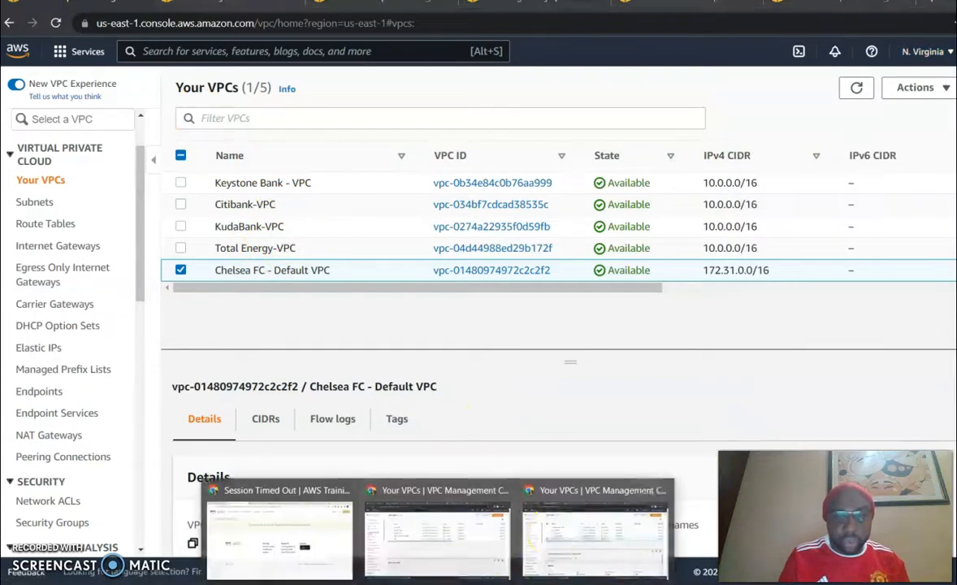
pyautogui.click(566, 547)
pyautogui.click(923, 51)
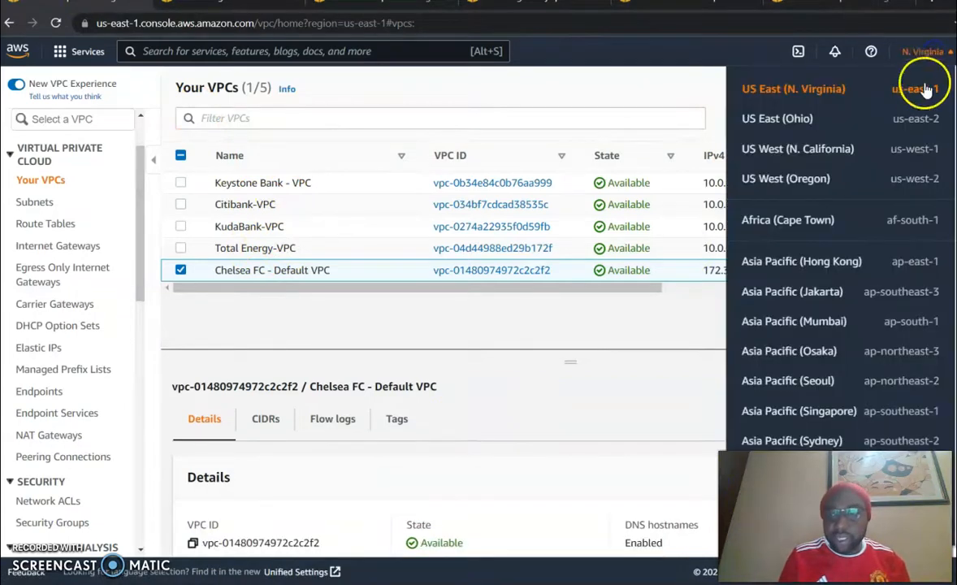
pyautogui.click(923, 51)
# Step: Switch to the browser window showing the us-east-2 VPC list and display the region list there
pyautogui.click(439, 583)
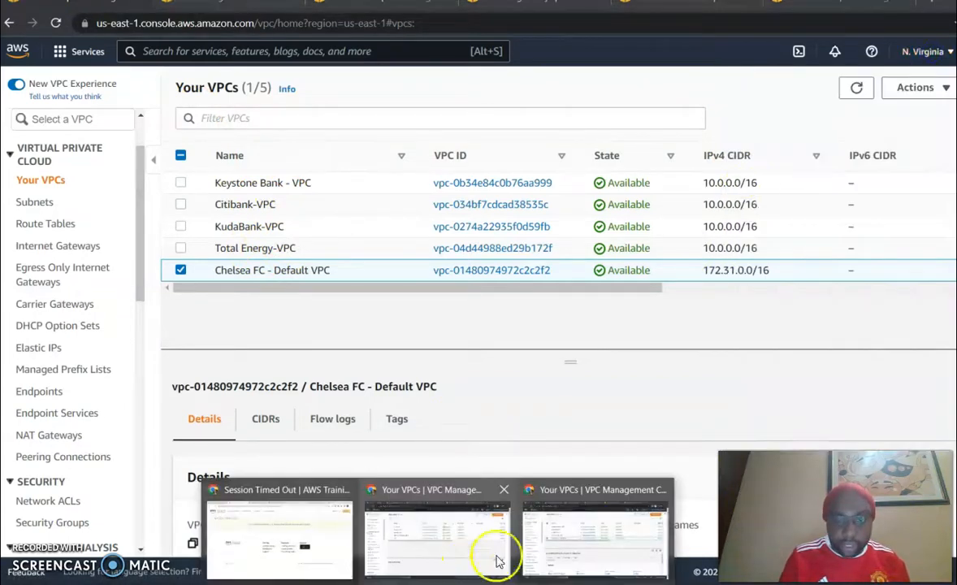
pyautogui.click(532, 537)
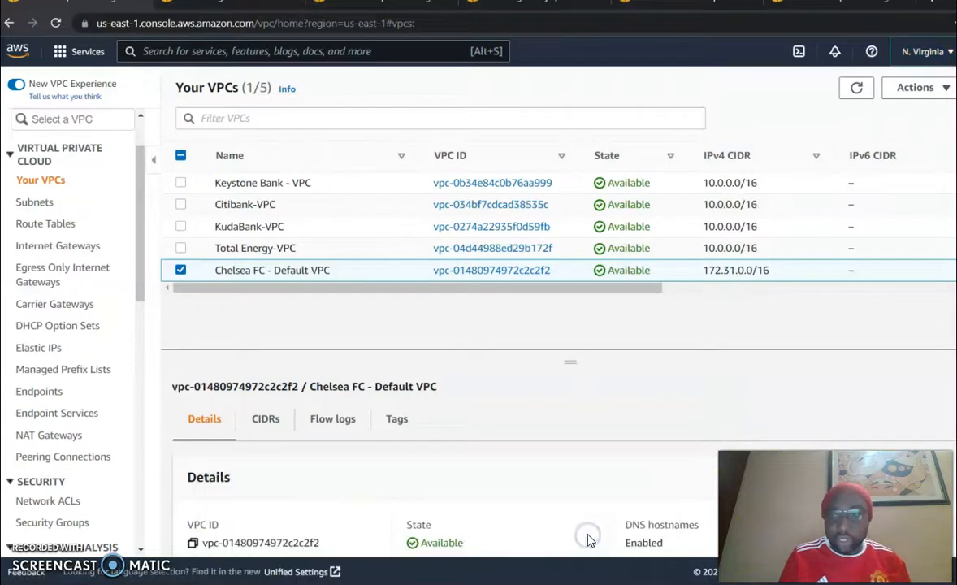
pyautogui.click(443, 572)
pyautogui.click(391, 513)
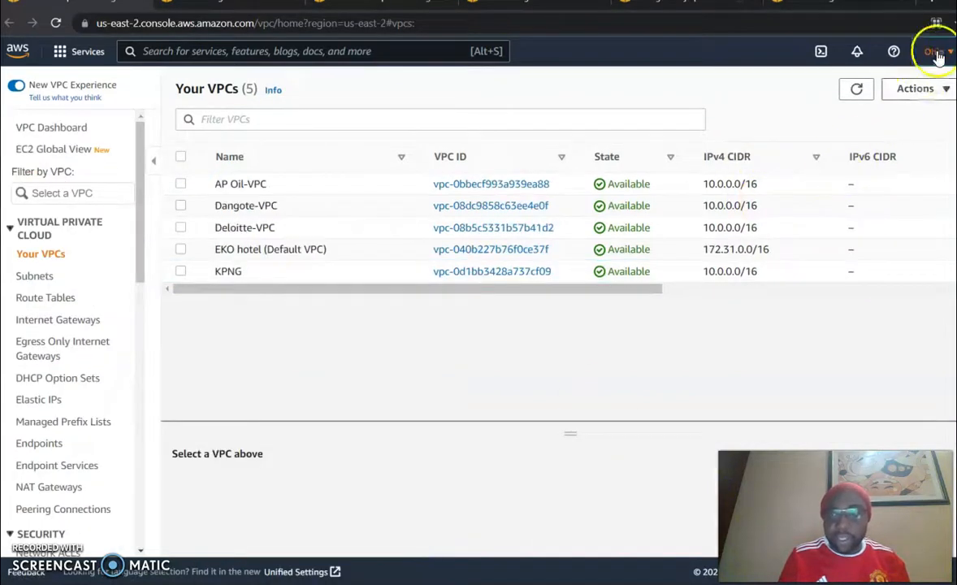
pyautogui.click(936, 54)
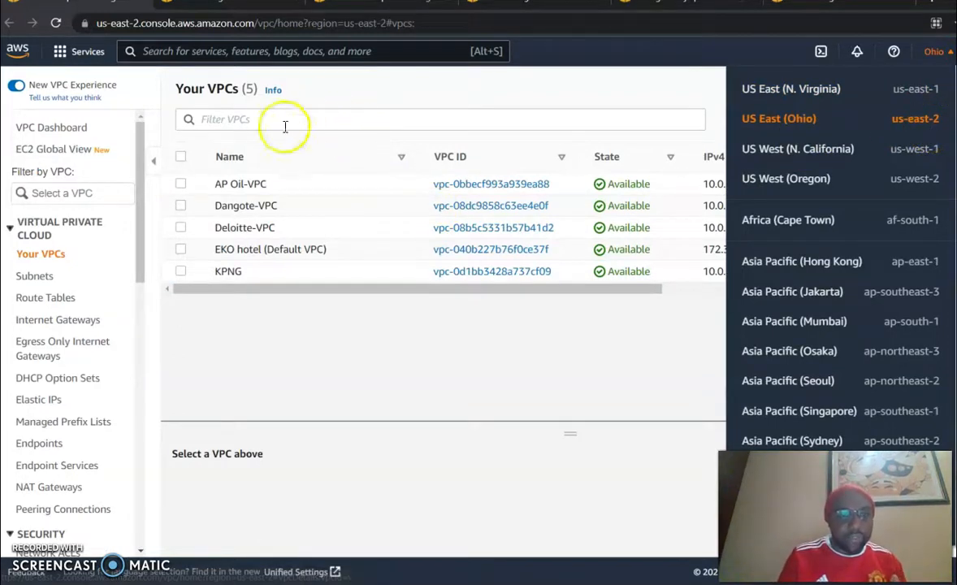
# Step: Sort the us-east-2 VPCs by name and examine that region's subnets with their availability zones and route tables
pyautogui.click(274, 157)
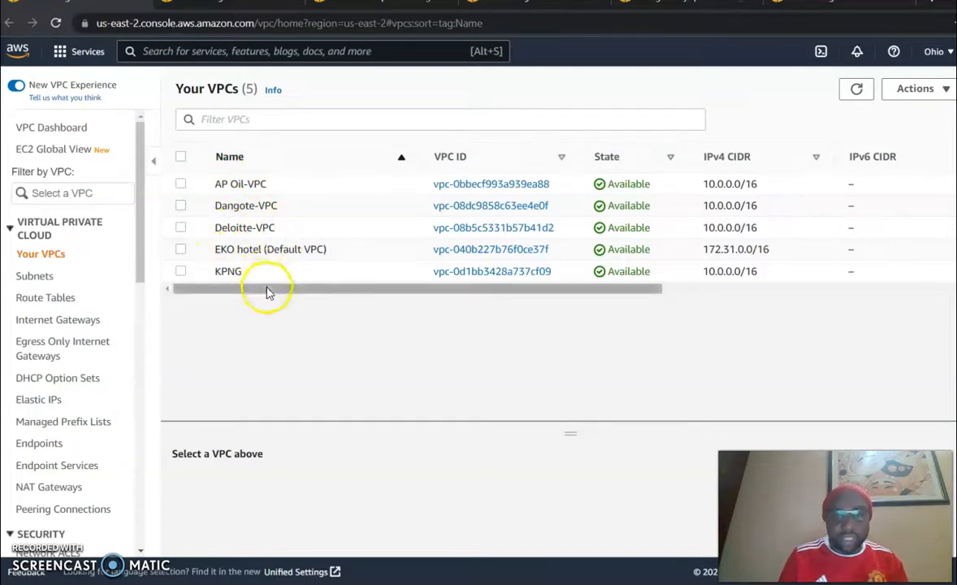
pyautogui.click(218, 15)
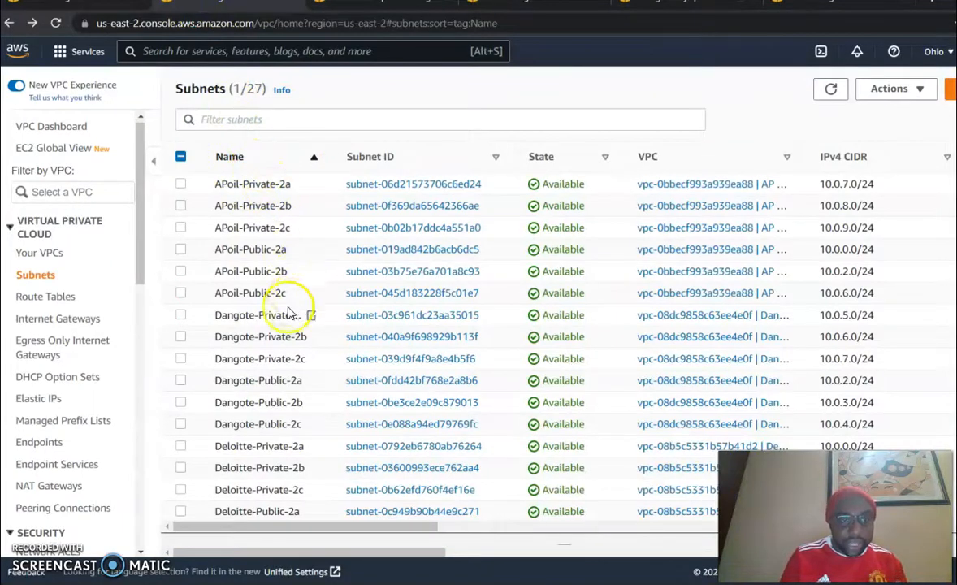
pyautogui.scroll(-3, 289, 313)
pyautogui.scroll(3, 286, 314)
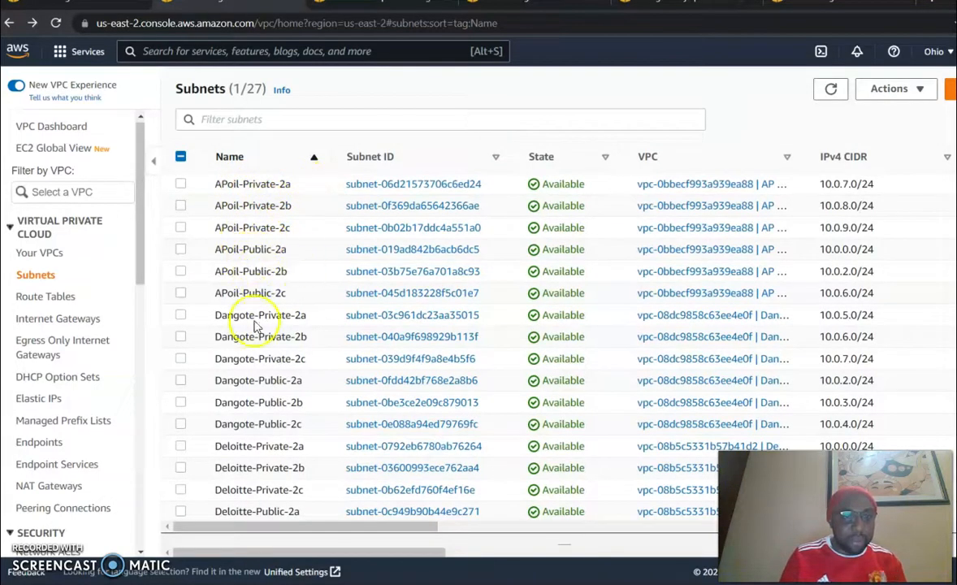
pyautogui.moveTo(303, 535); pyautogui.dragTo(529, 568)
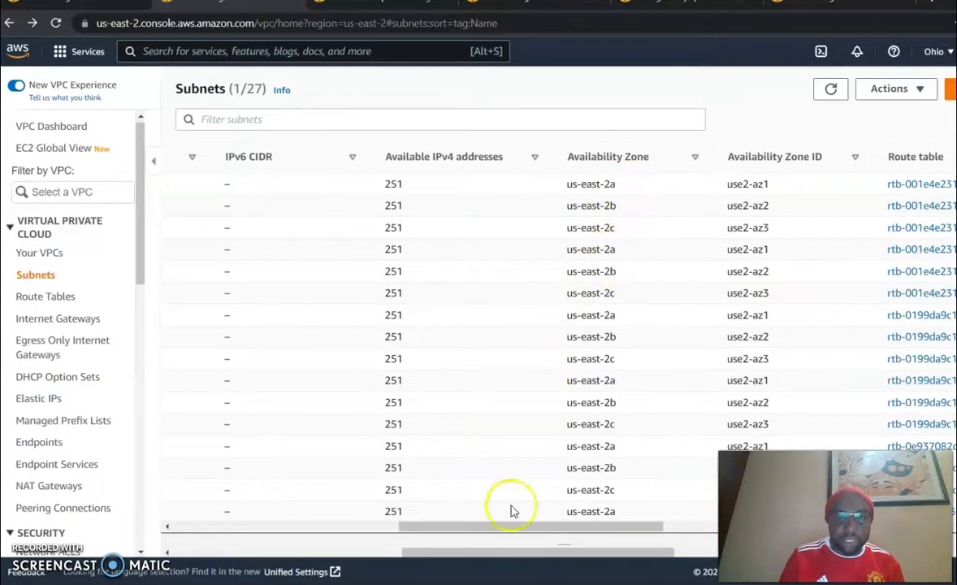
pyautogui.moveTo(475, 561); pyautogui.dragTo(218, 534)
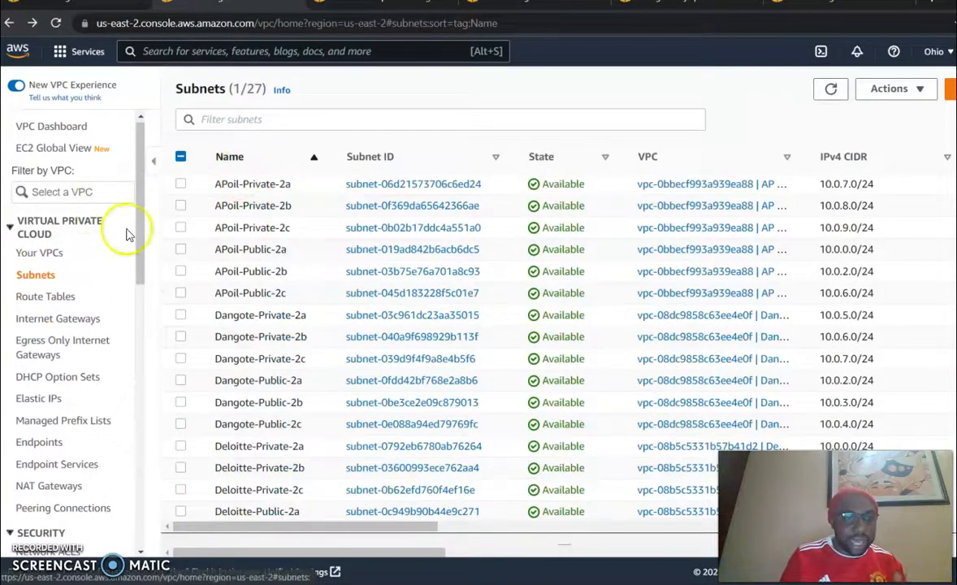
# Step: Go to the us-east-2 route tables, select Deloitte-RT, and examine its routes
pyautogui.click(364, 7)
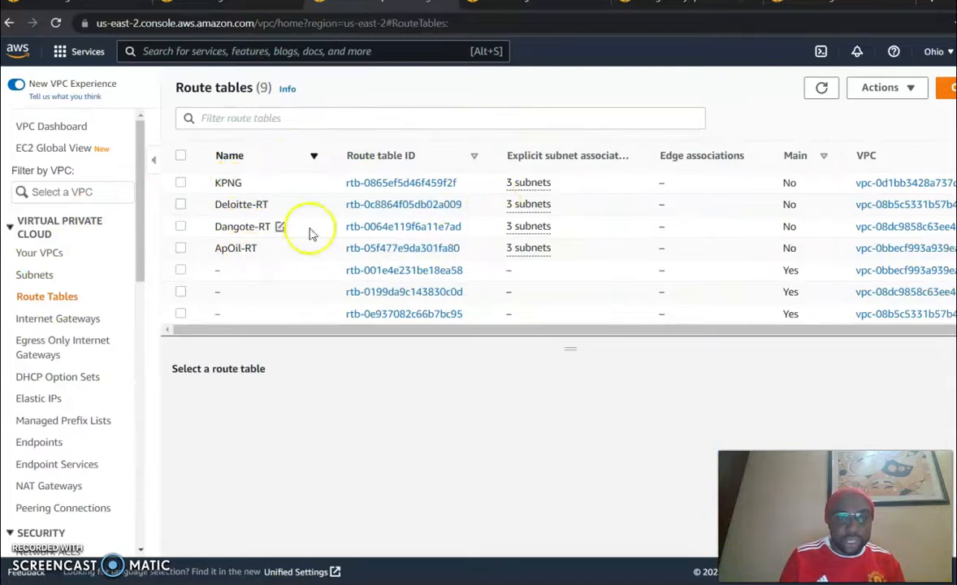
pyautogui.click(181, 205)
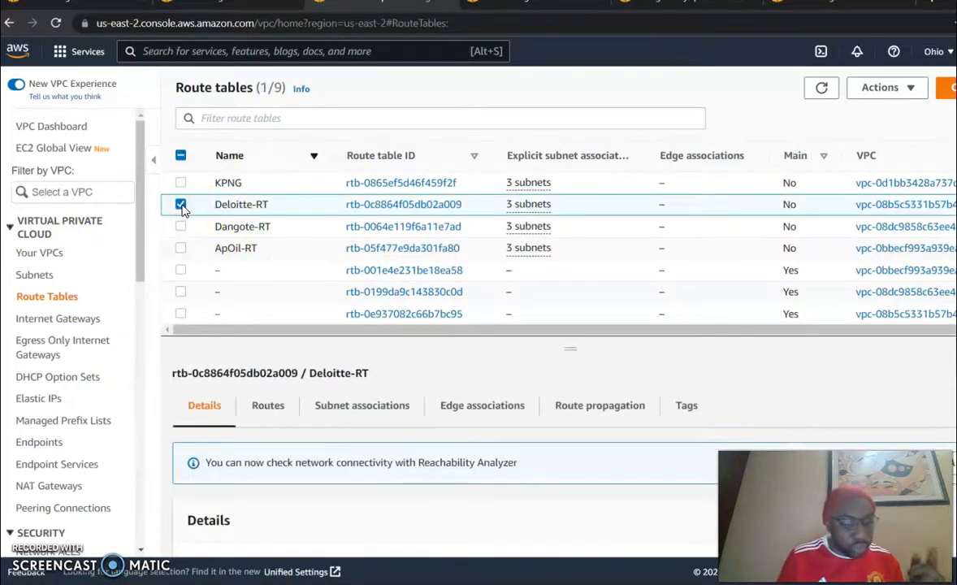
pyautogui.scroll(-2, 398, 300)
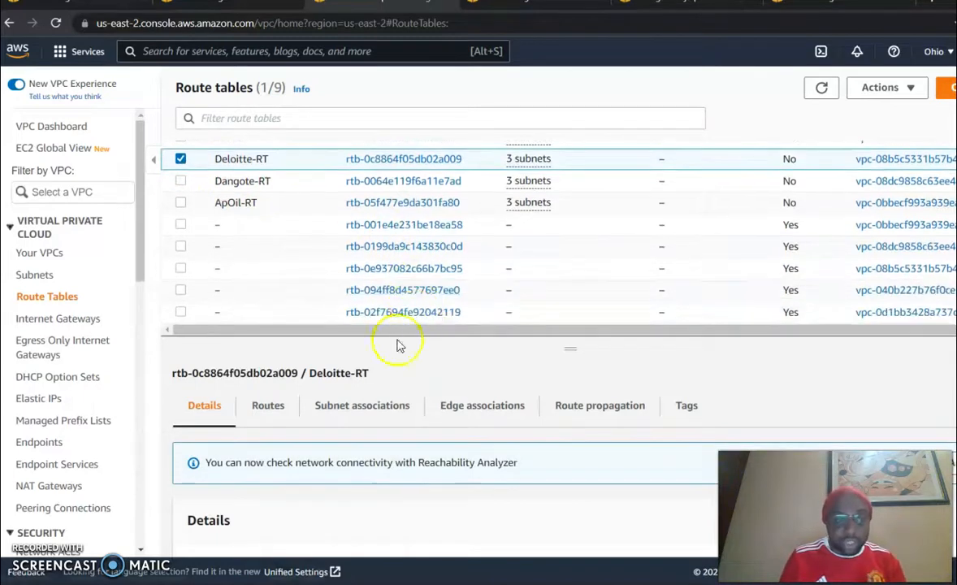
pyautogui.click(262, 412)
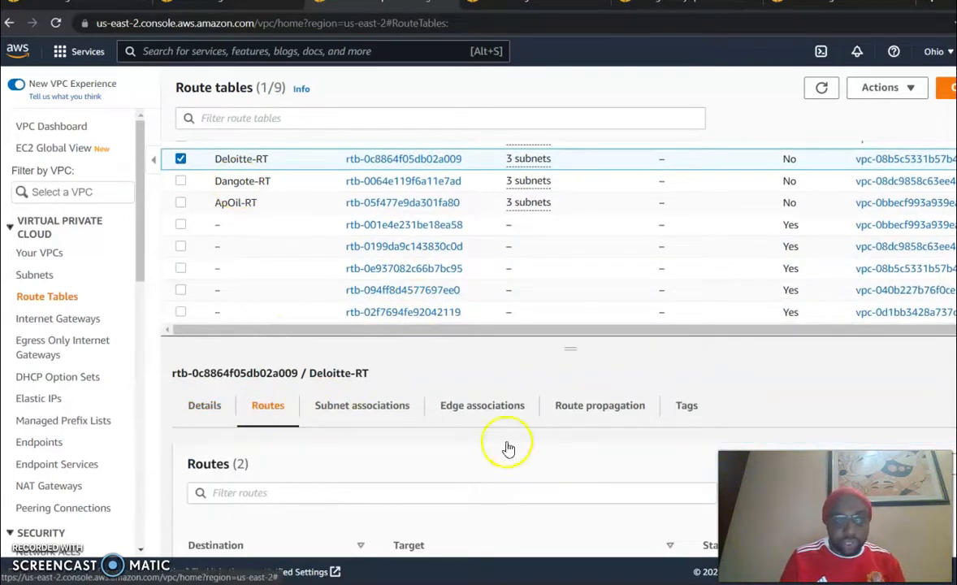
pyautogui.scroll(-2, 585, 485)
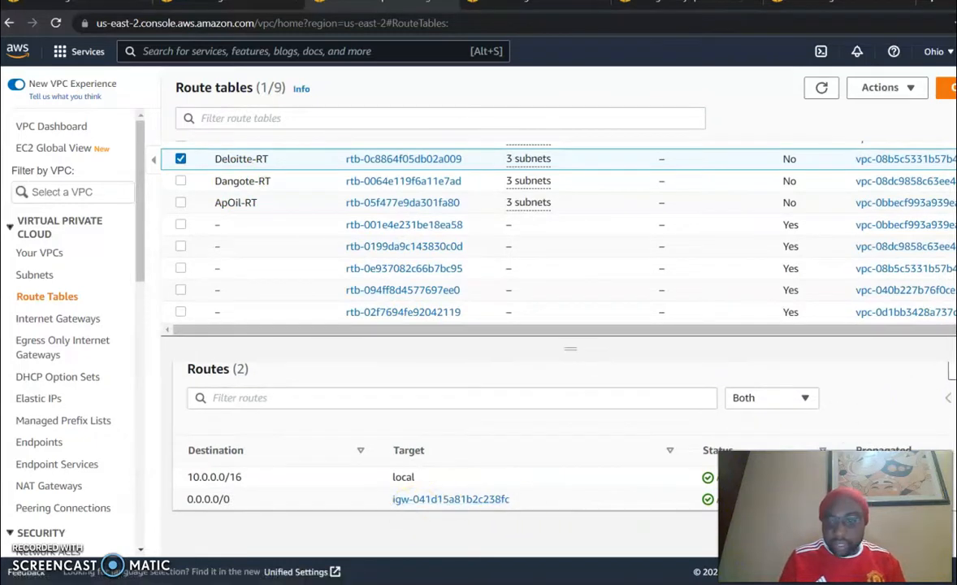
# Step: Edit the Deloitte-RT routes and add a 0.0.0.0/0 route targeting the Deloitte-Private-NAT gateway
pyautogui.click(954, 370)
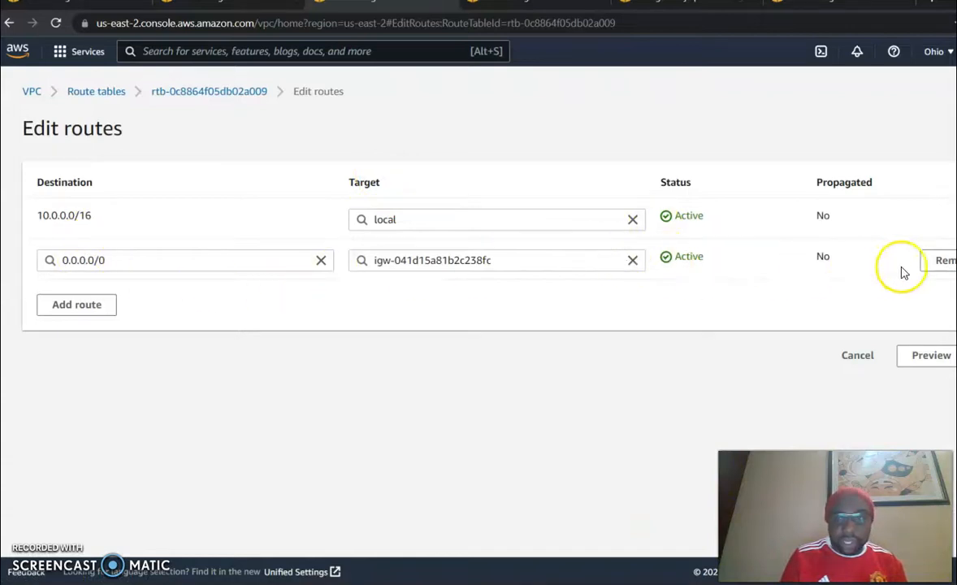
pyautogui.click(96, 307)
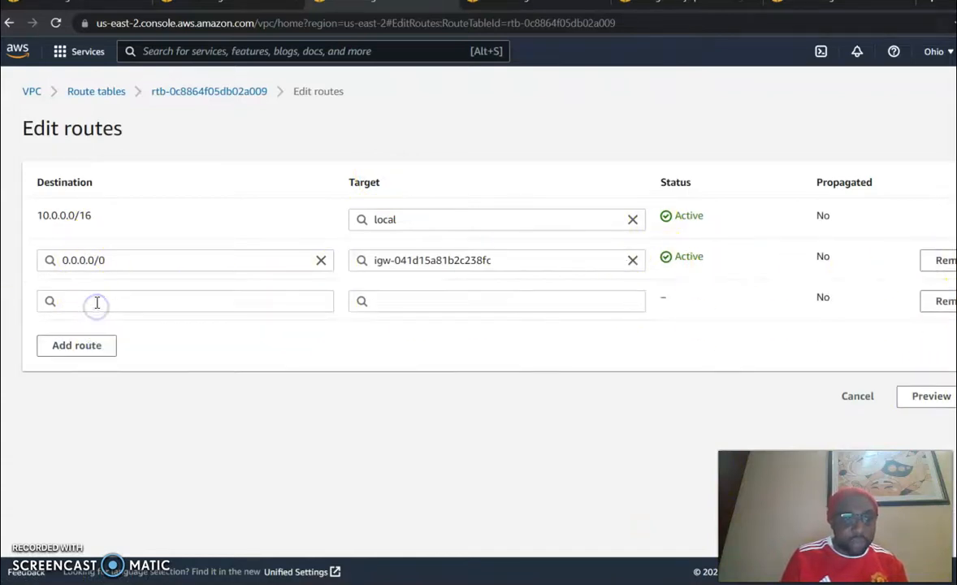
pyautogui.click(98, 302)
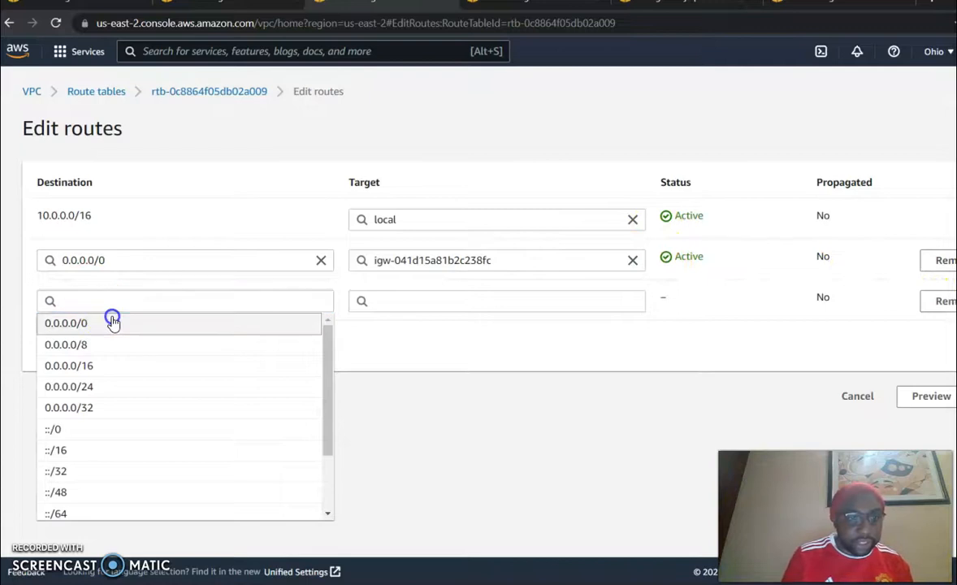
pyautogui.click(110, 321)
pyautogui.click(417, 300)
pyautogui.write('nat')
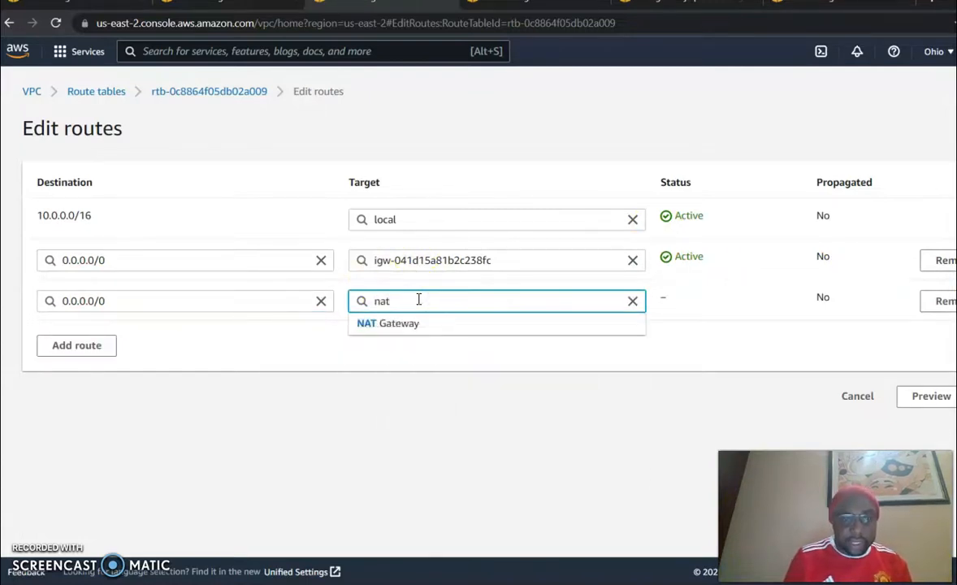
pyautogui.click(455, 340)
pyautogui.click(448, 302)
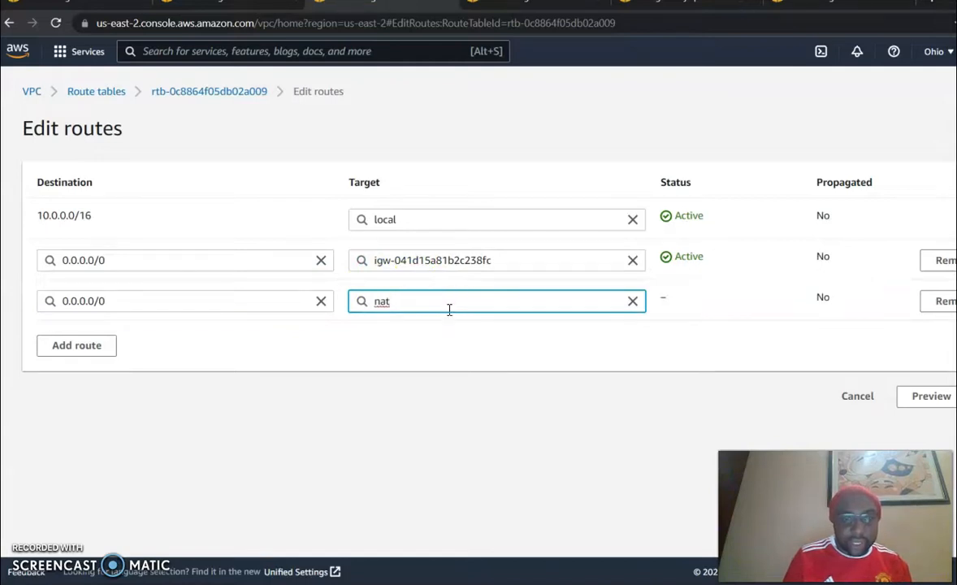
pyautogui.press('BackSpace')
pyautogui.press('BackSpace')
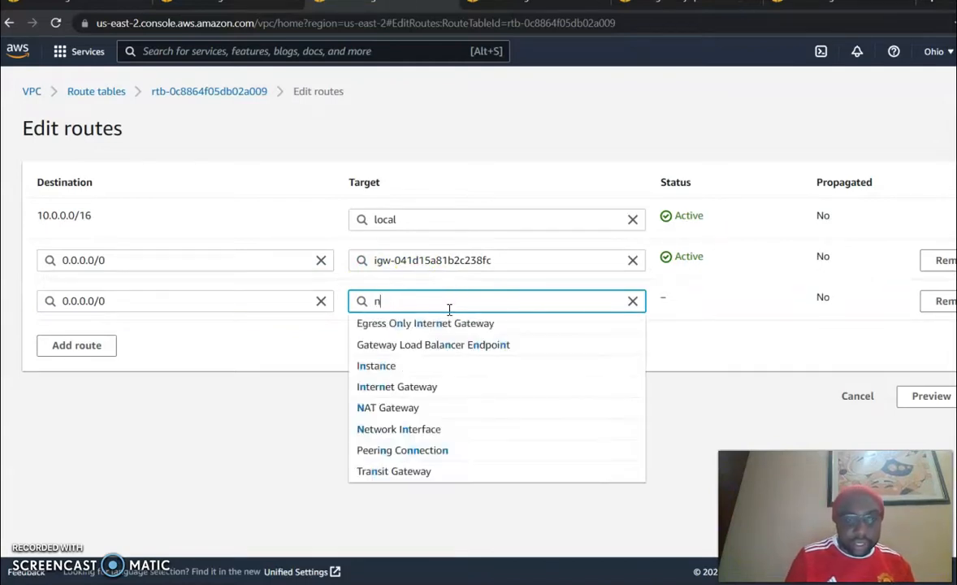
pyautogui.click(456, 406)
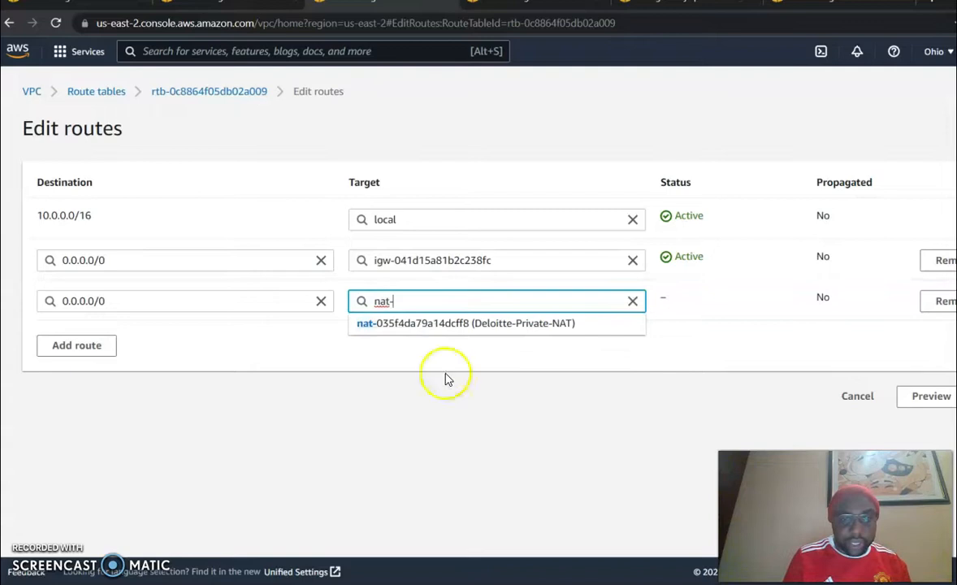
pyautogui.click(499, 325)
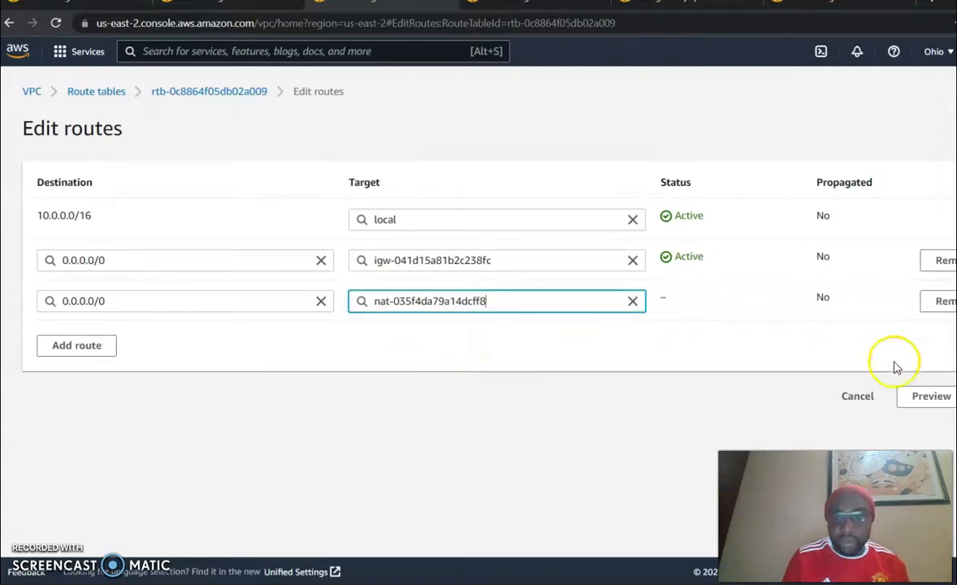
# Step: Remove the 0.0.0.0/0 route to the internet gateway from Deloitte-RT, save the changes, and check the routes
pyautogui.click(935, 262)
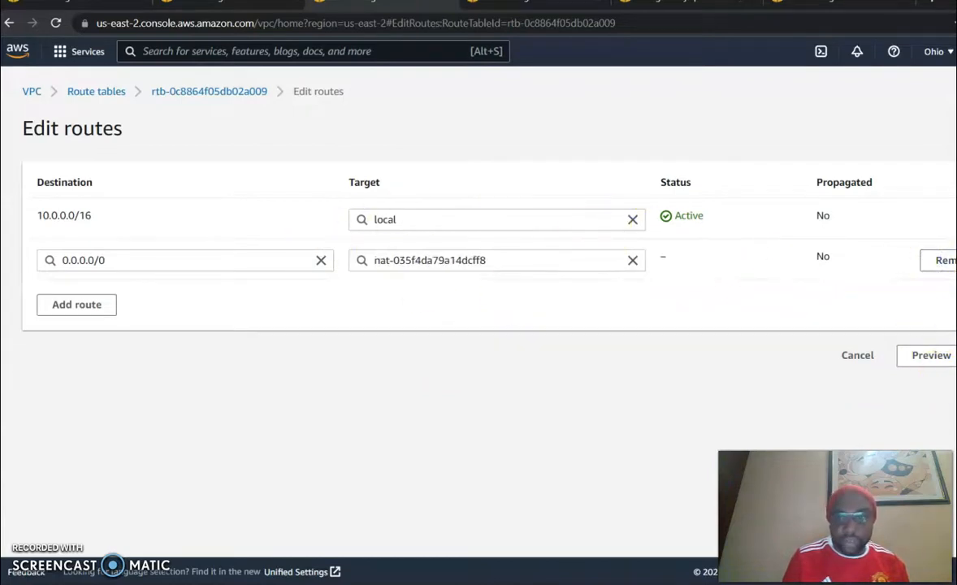
pyautogui.click(954, 355)
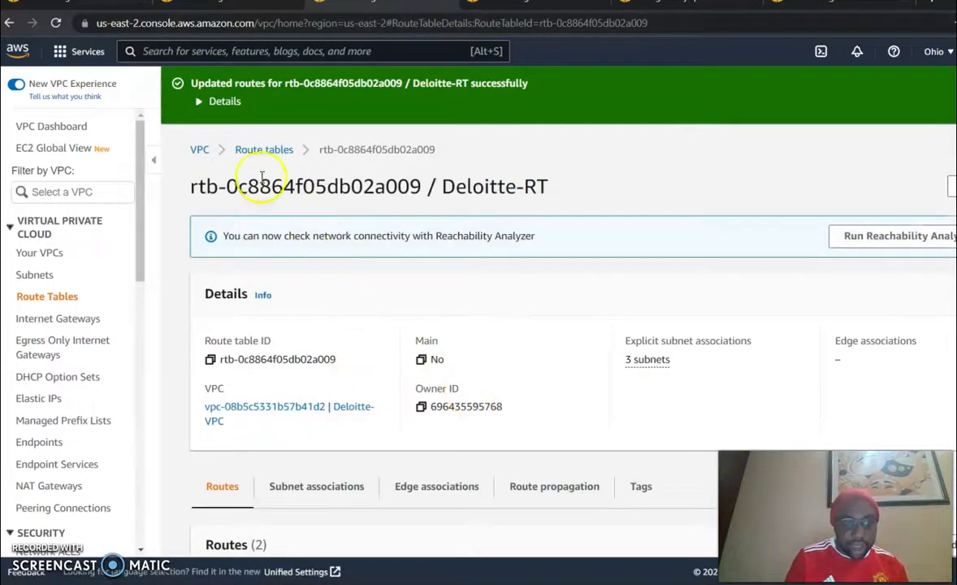
pyautogui.scroll(-3, 327, 419)
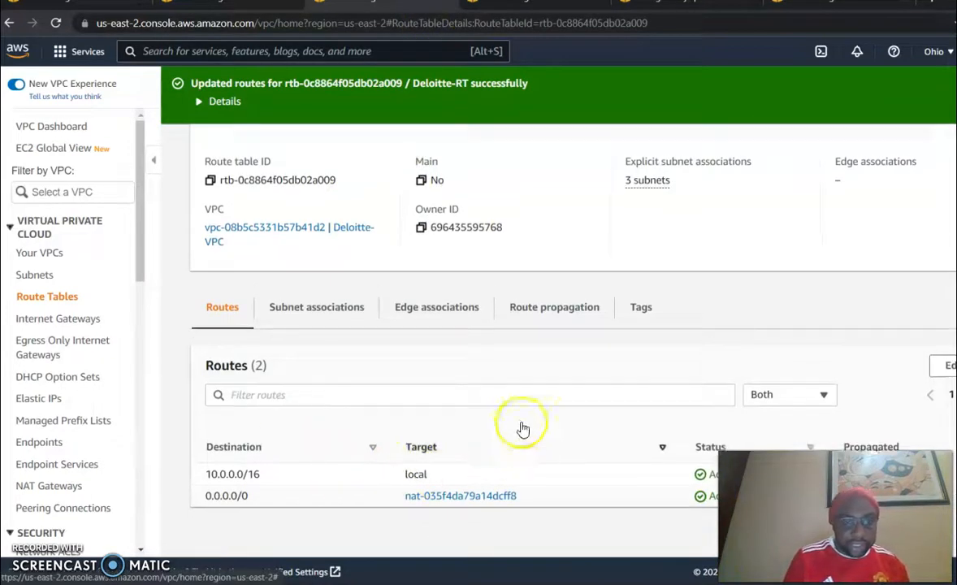
pyautogui.scroll(3, 523, 429)
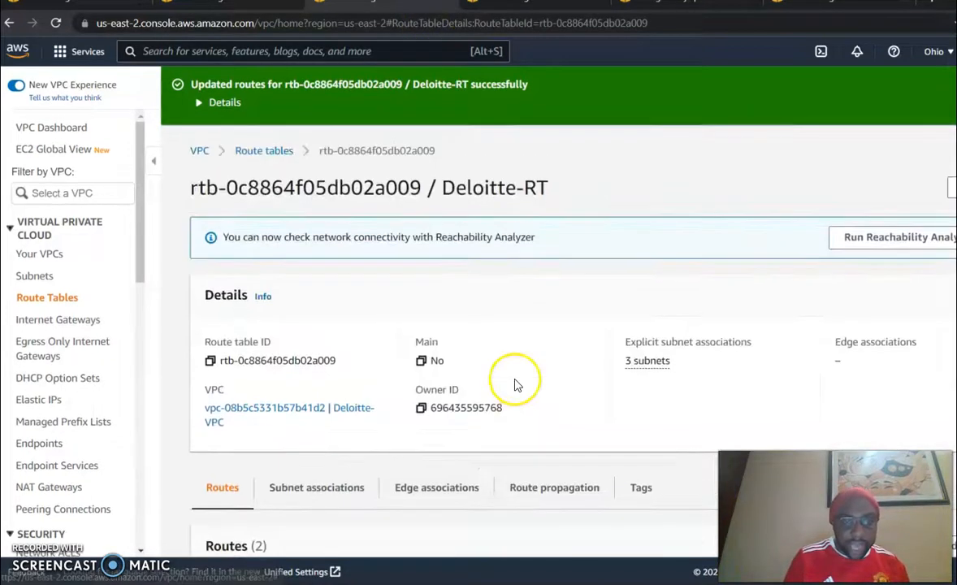
# Step: Return to the route table list and review the details and routes of Deloitte-RT again
pyautogui.click(264, 153)
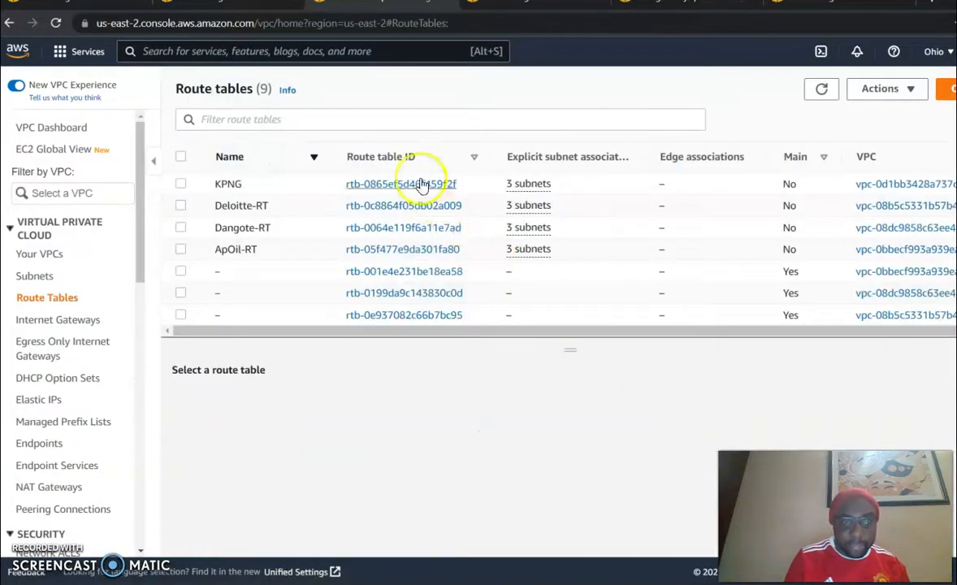
pyautogui.click(181, 204)
pyautogui.scroll(-2, 380, 325)
pyautogui.scroll(-3, 469, 456)
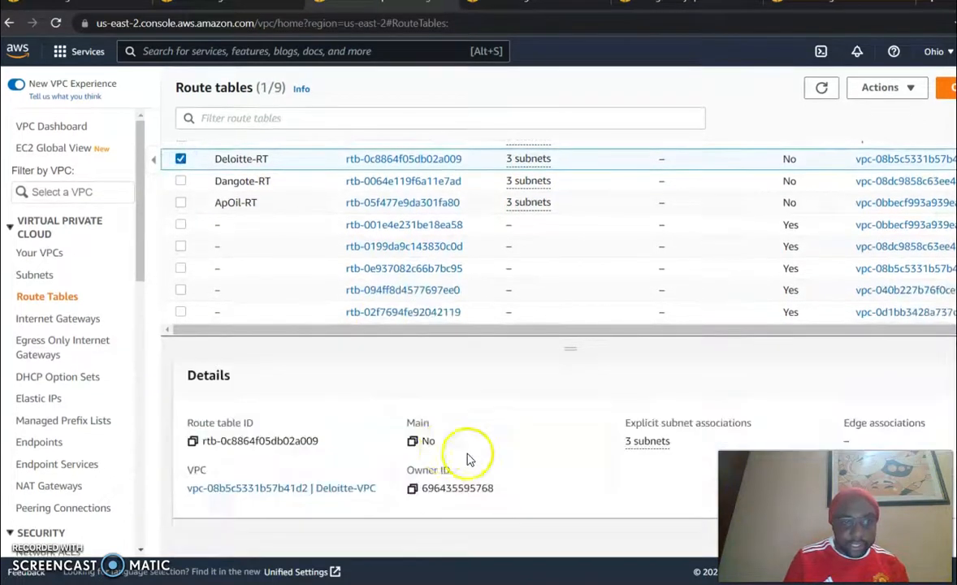
pyautogui.scroll(1, 439, 452)
pyautogui.scroll(1, 438, 453)
pyautogui.click(270, 406)
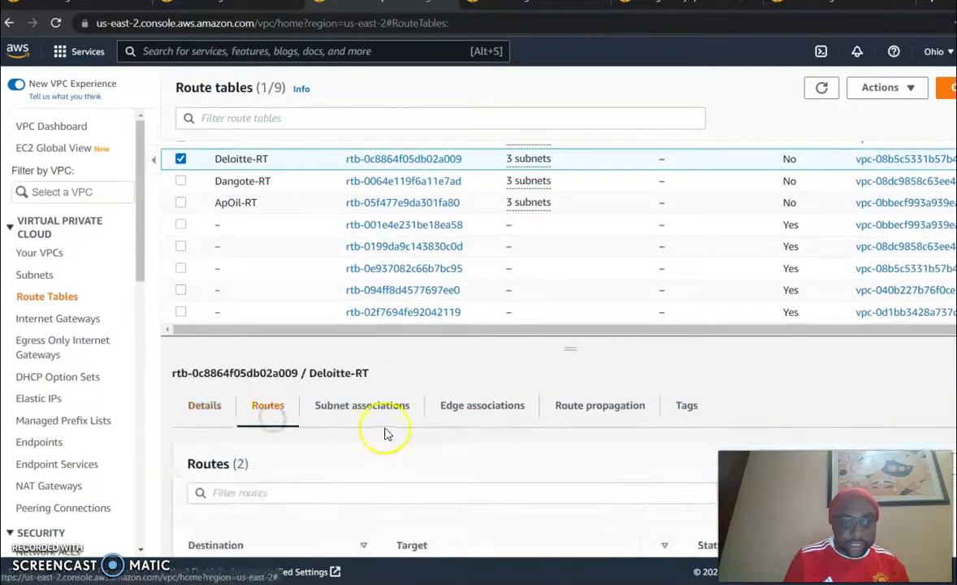
pyautogui.scroll(-2, 573, 443)
pyautogui.scroll(1, 414, 472)
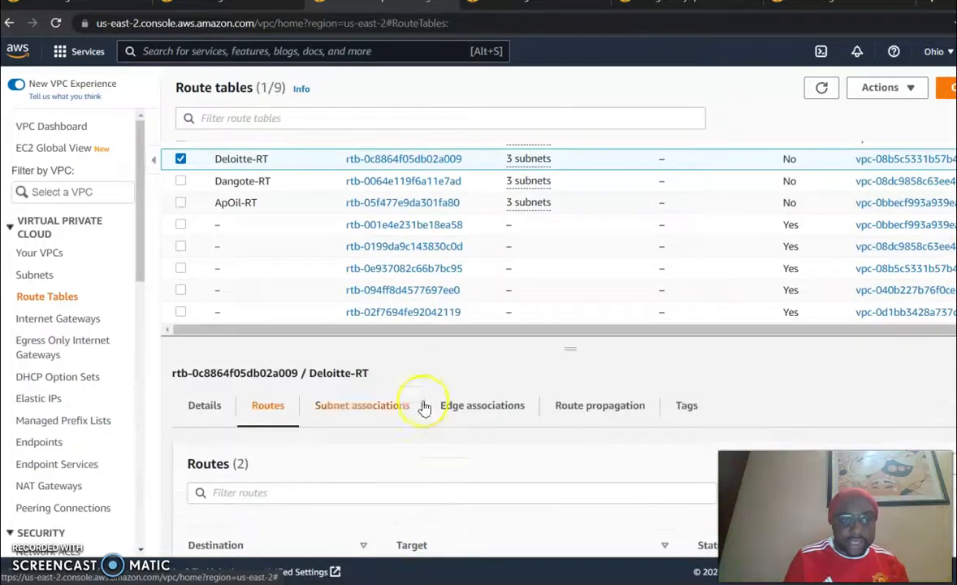
# Step: Select only the Dangote-RT route table, view its routes, and open them for editing
pyautogui.click(182, 159)
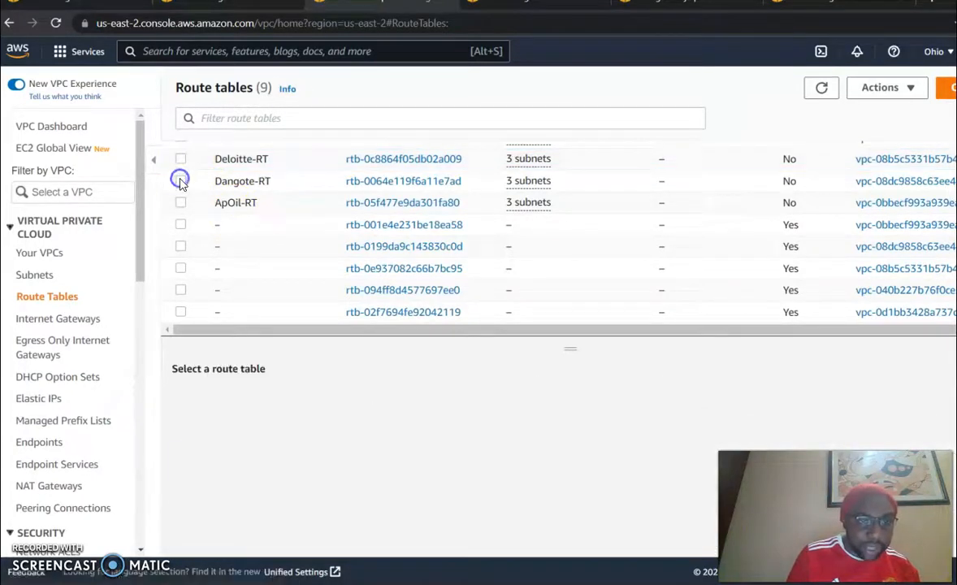
pyautogui.click(181, 181)
pyautogui.scroll(-2, 488, 439)
pyautogui.scroll(1, 319, 443)
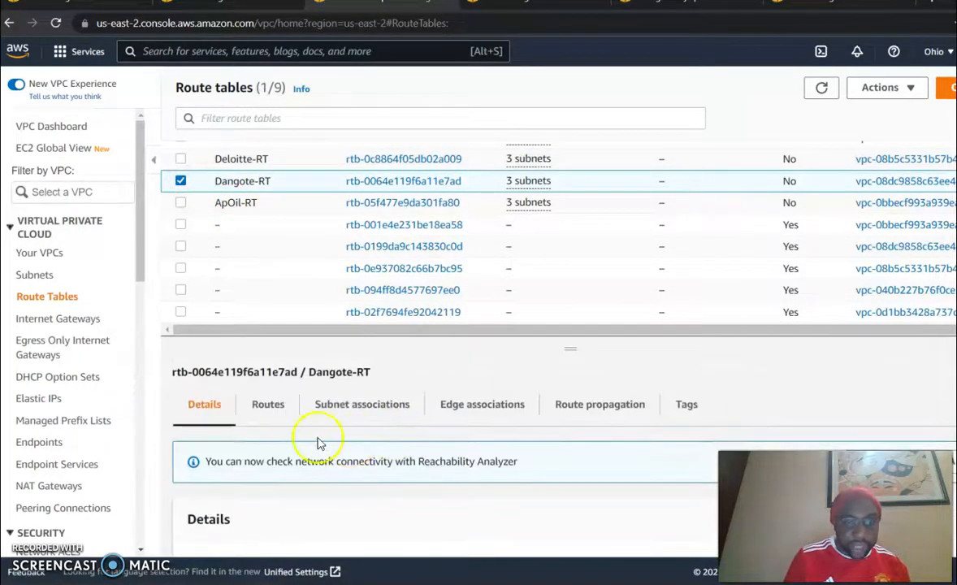
pyautogui.click(270, 417)
pyautogui.scroll(-2, 540, 455)
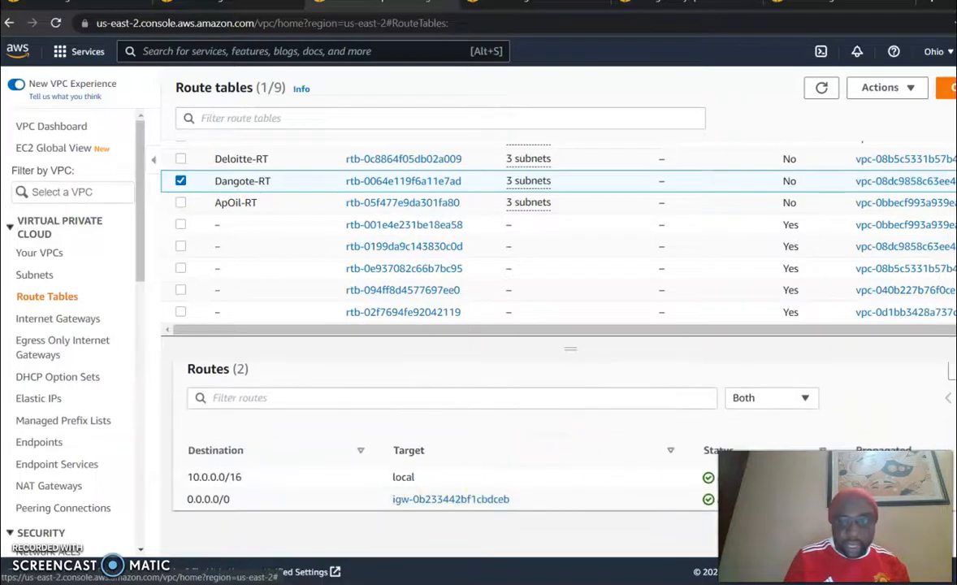
pyautogui.click(952, 374)
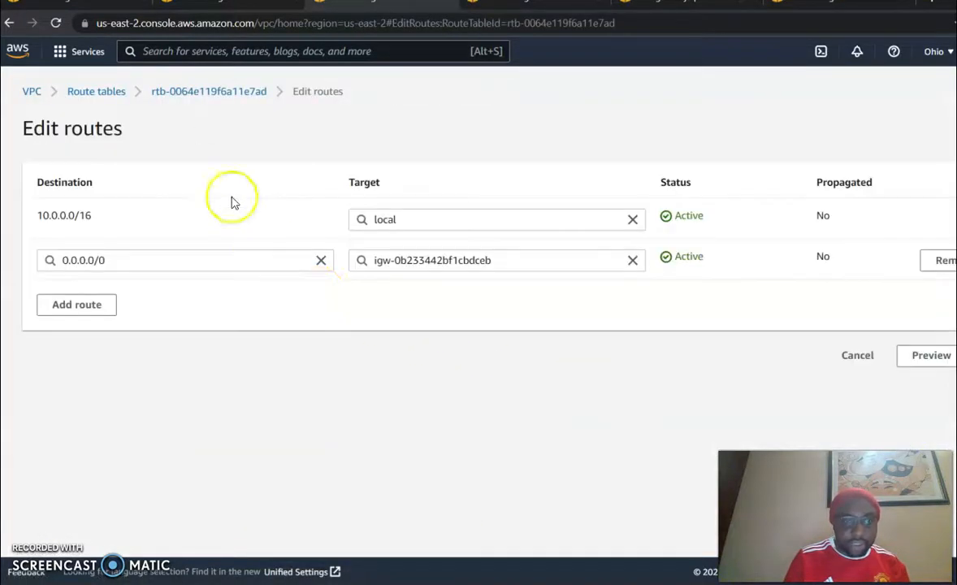